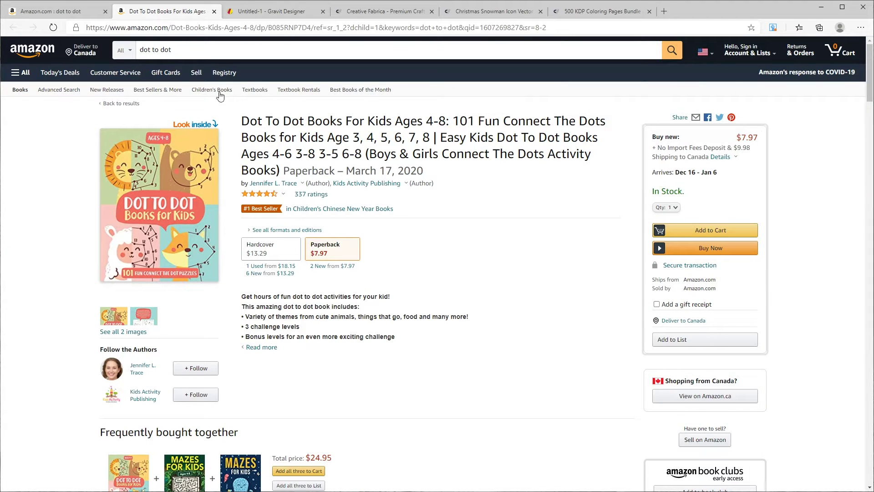
Return to the Amazon dot to dot search results and check the #717 Books best seller rank.
left_click(63, 14)
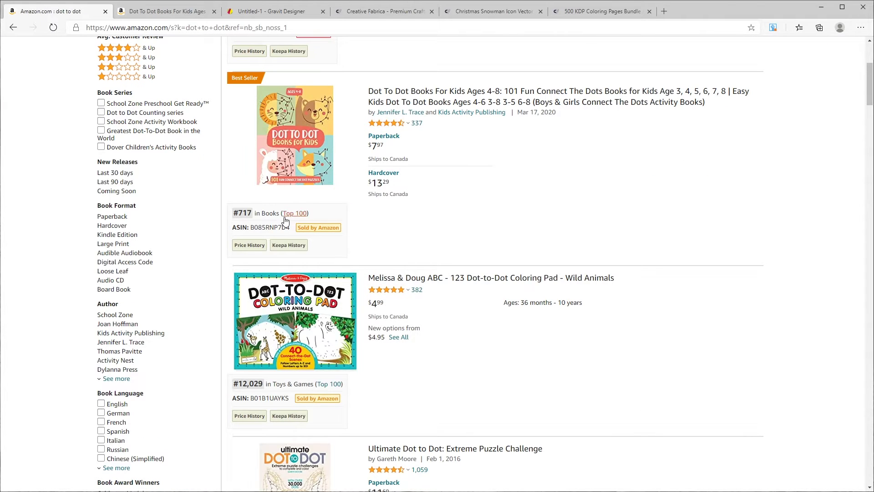
mouse_move(237, 229)
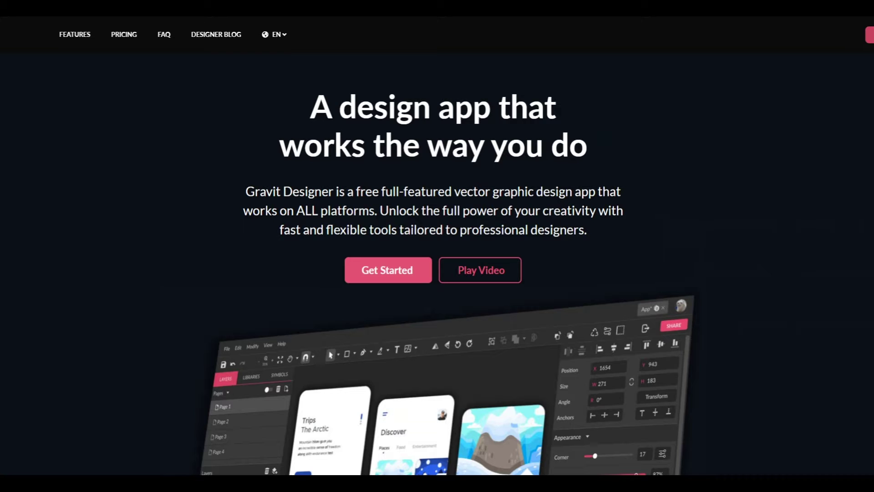
Scroll through the Gravit Designer homepage features and the Creative Fabrica 'christmas' graphics results.
scroll(437, 264, "down", 5)
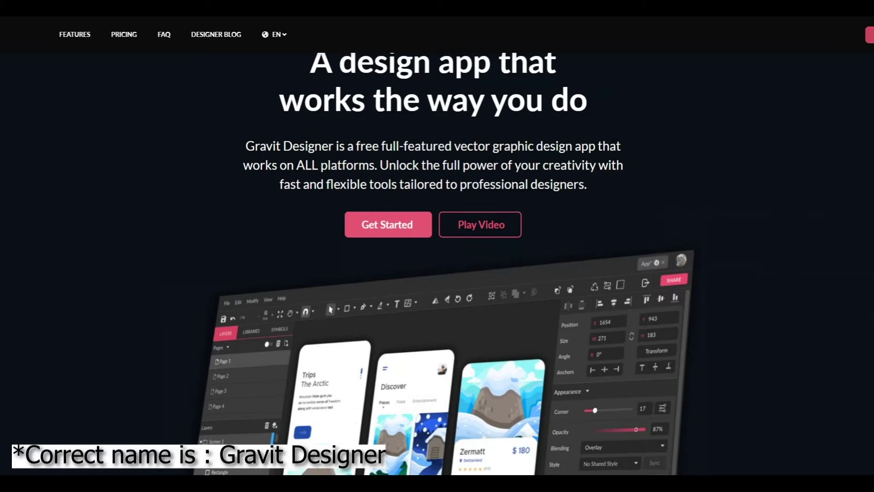
scroll(873, 158, "down", 6)
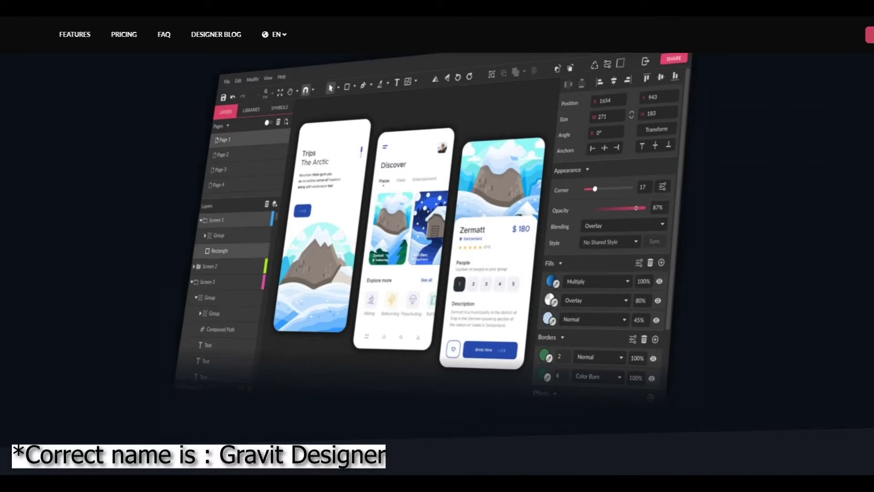
scroll(873, 158, "down", 6)
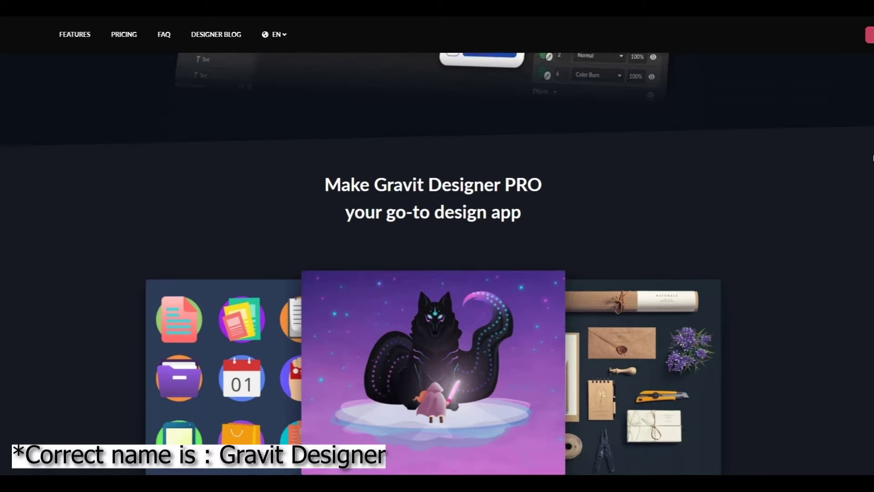
scroll(869, 157, "down", 1)
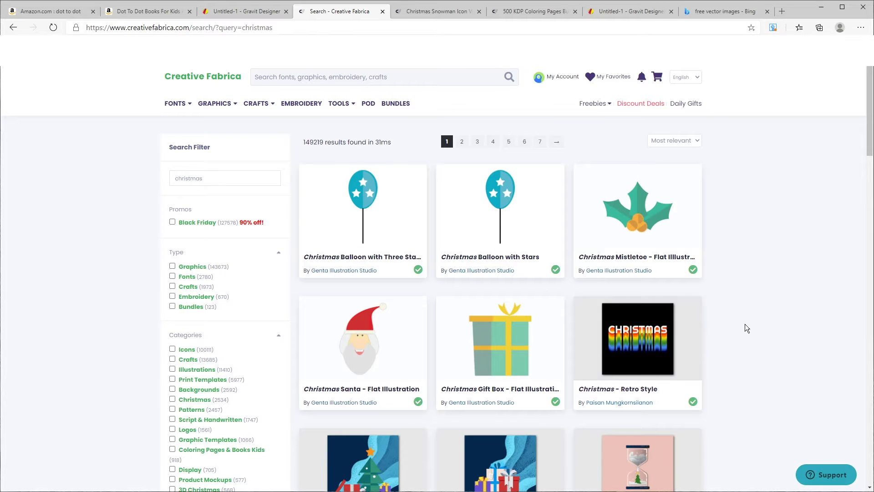
scroll(732, 349, "down", 9)
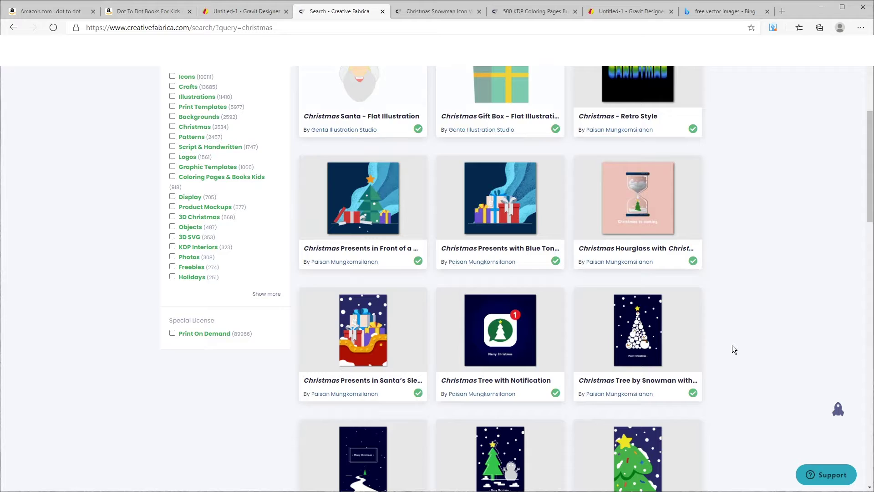
scroll(732, 350, "down", 8)
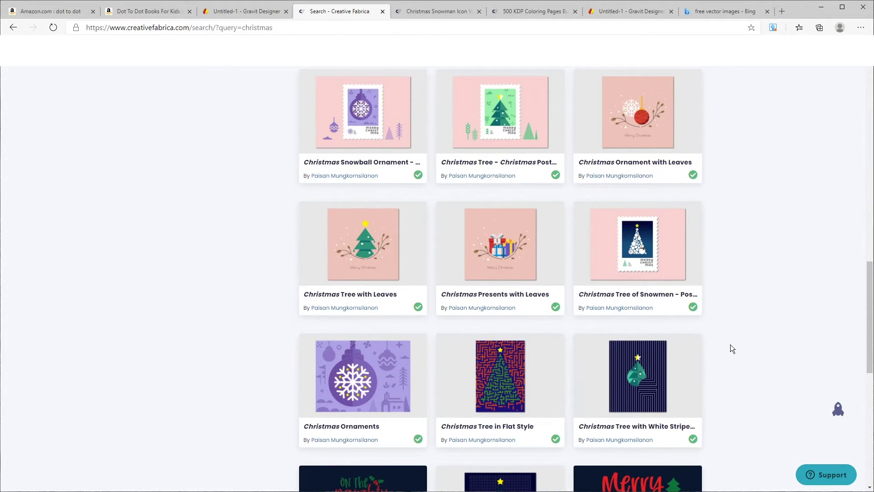
Return to the snowman drawing, and select and deselect the snowman outline group.
left_click(628, 11)
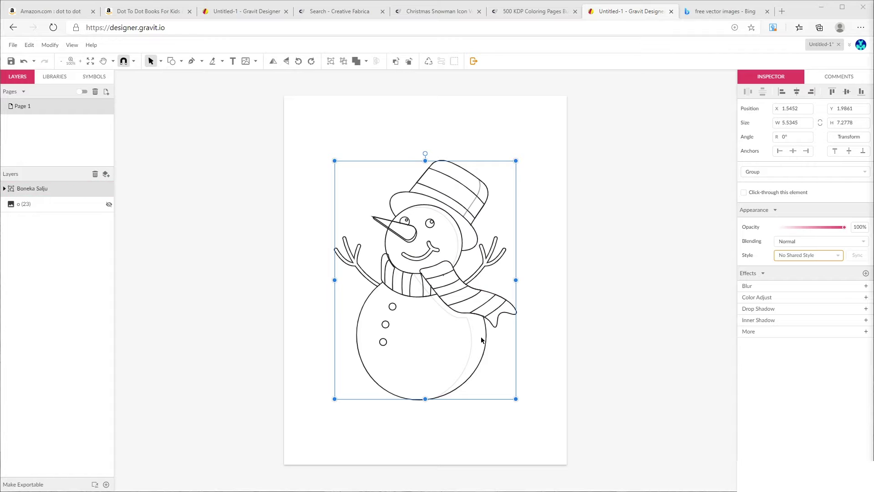
left_click(363, 361)
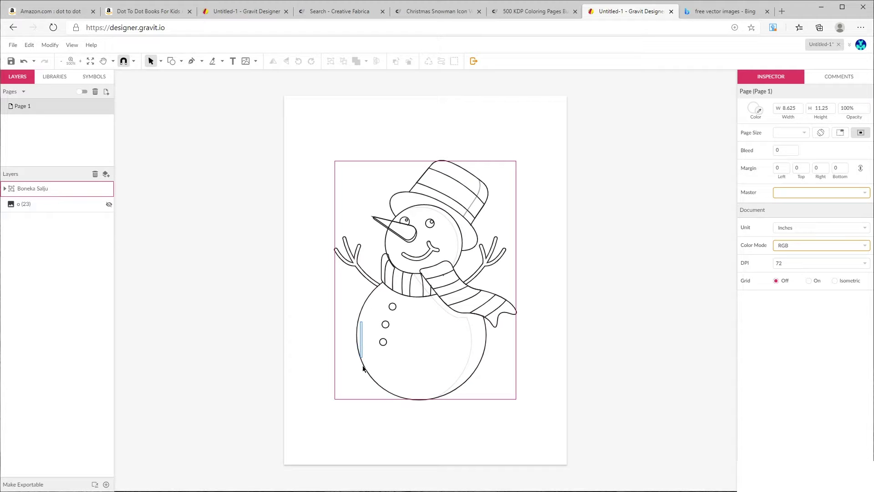
left_click(365, 374)
left_click(280, 338)
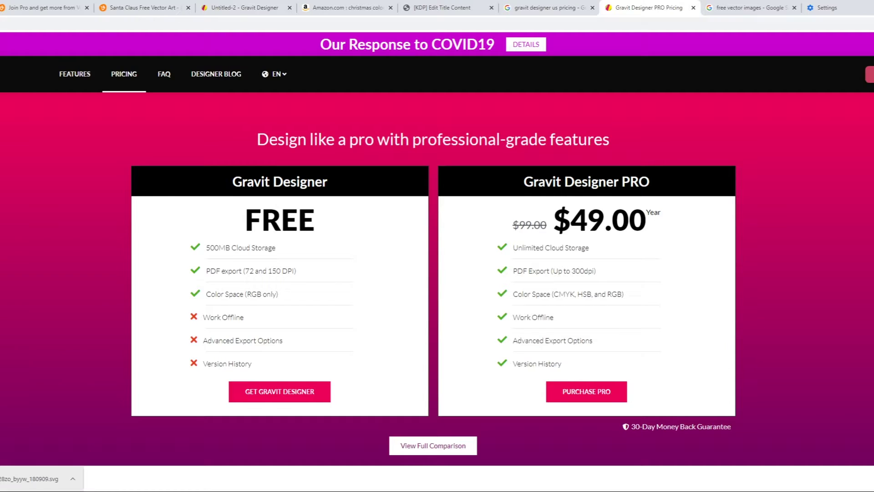
scroll(844, 359, "down", 1)
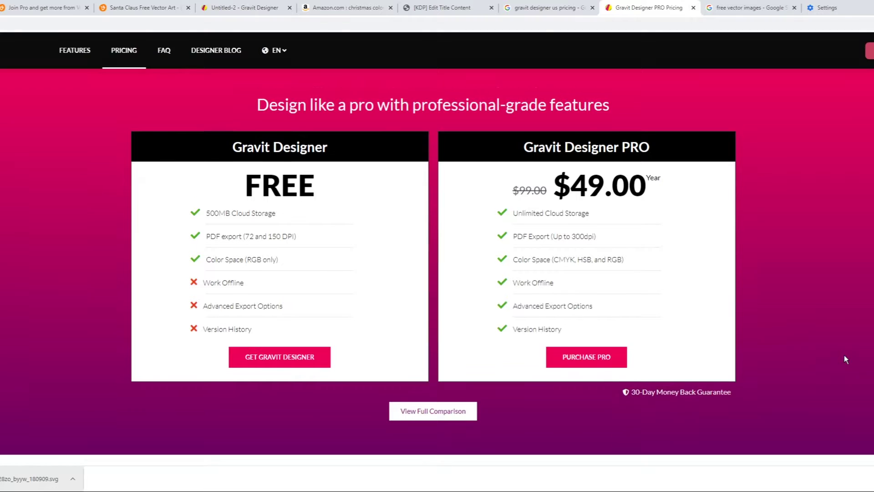
scroll(844, 359, "up", 1)
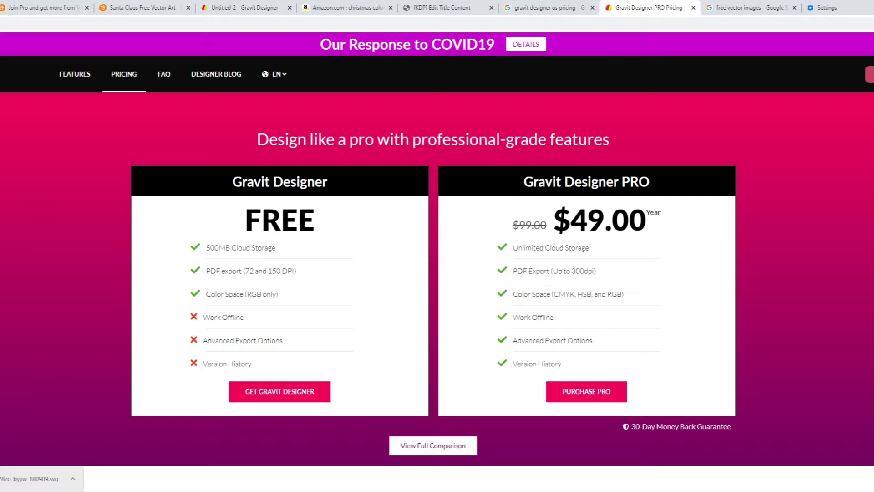
scroll(732, 332, "down", 1)
scroll(732, 333, "up", 1)
In a new tab, search for 'gravit designer'.
left_click(782, 14)
type("g")
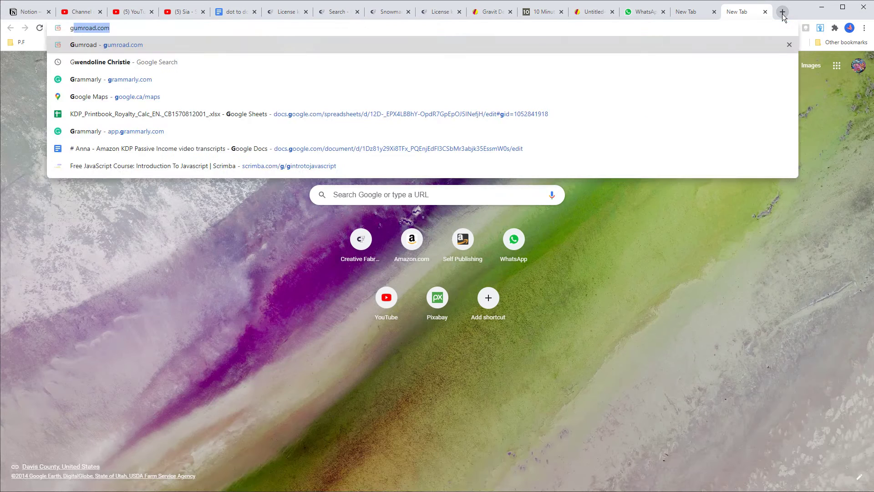
type("ravit desi")
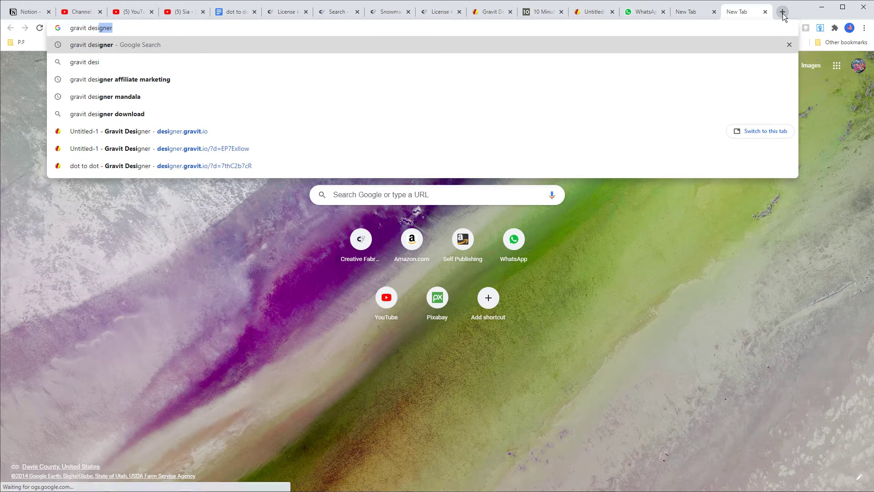
type("gner")
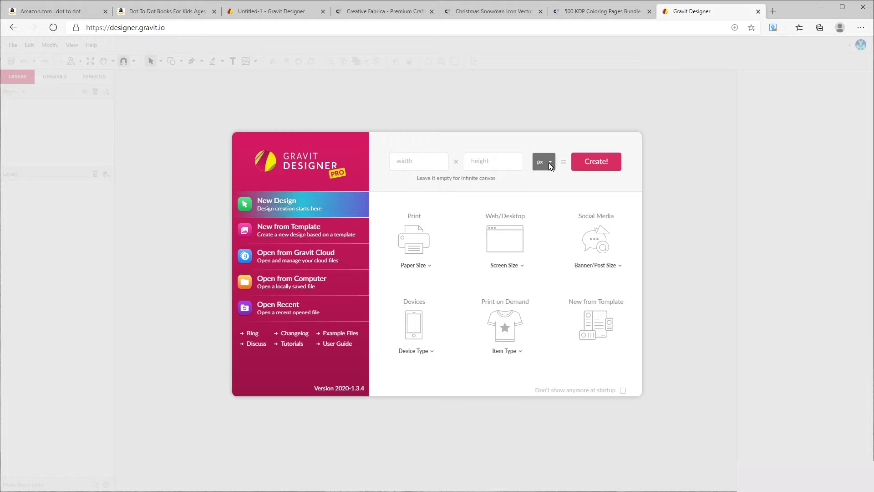
Create a blank 8.625 × 11.25 inch Gravit Designer page, then switch to Creative Fabrica.
left_click(548, 162)
left_click(540, 194)
left_click(402, 161)
type("0")
type("11.25")
left_click(604, 167)
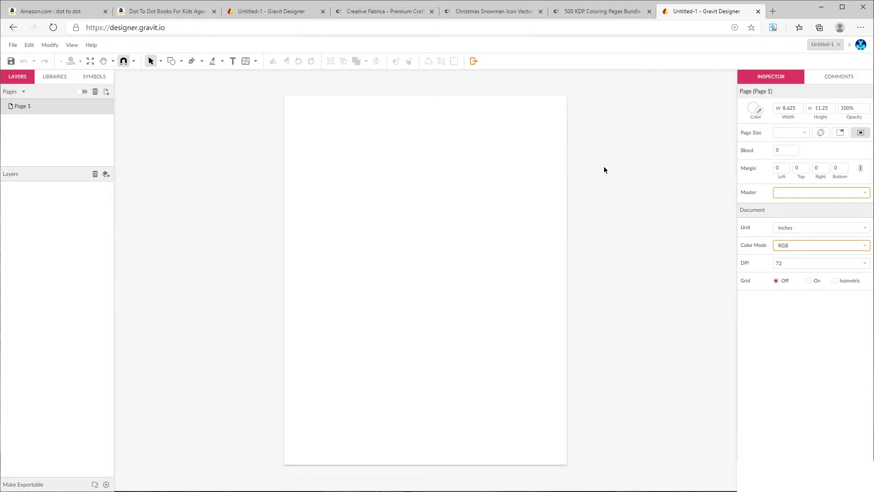
left_click(390, 10)
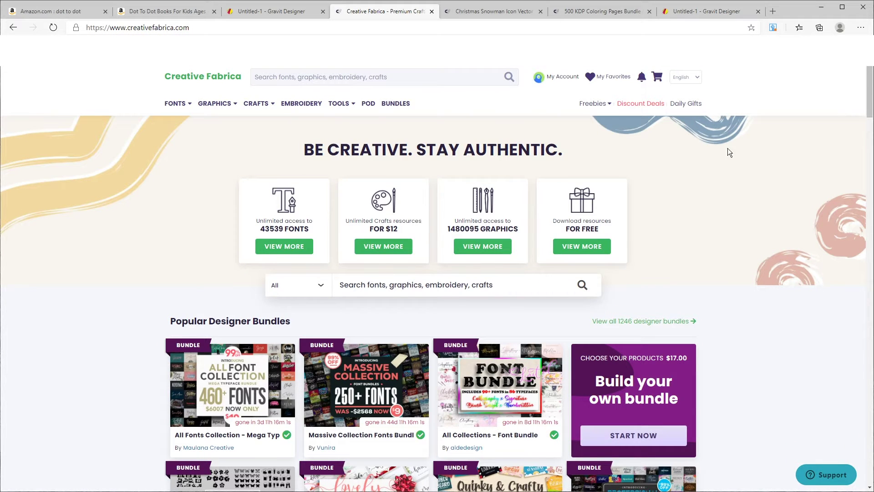
Search Bing for 'free vector images' in a new tab and scroll the results.
left_click(772, 11)
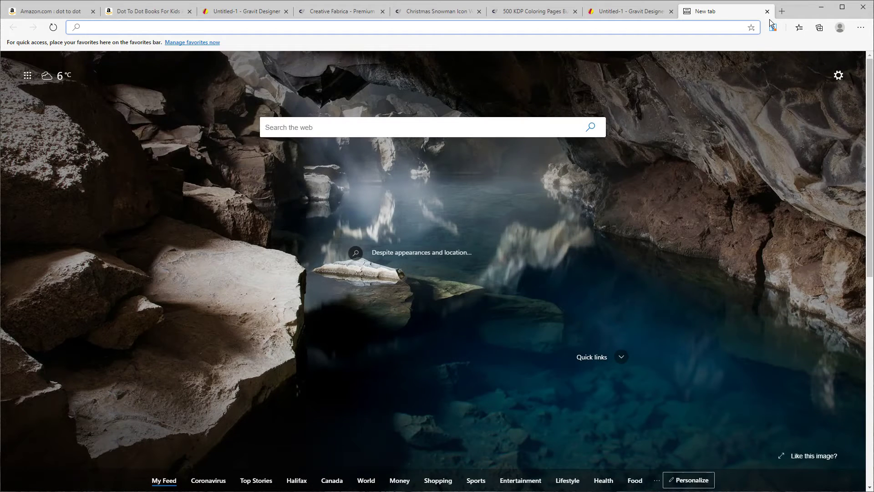
type("free vecto")
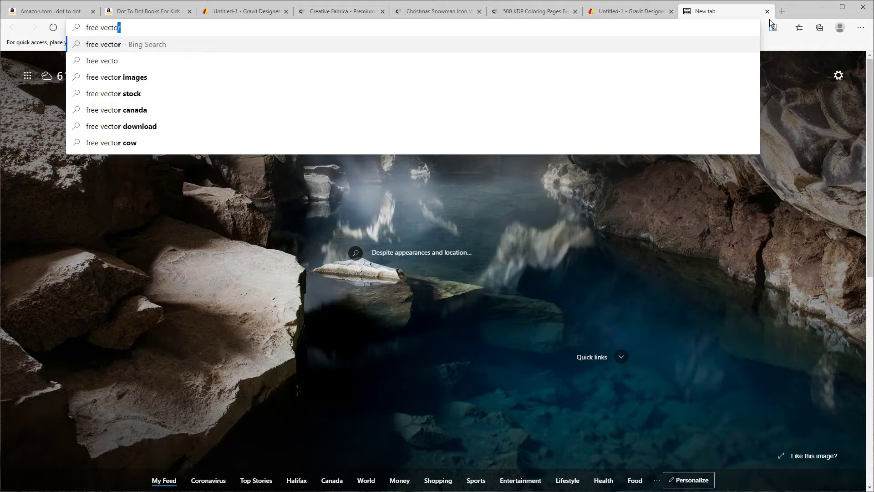
type("r images")
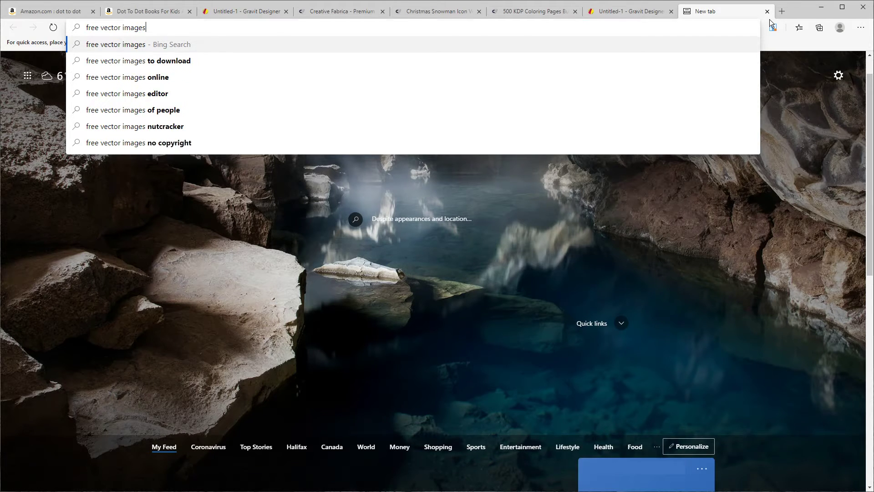
key("Return")
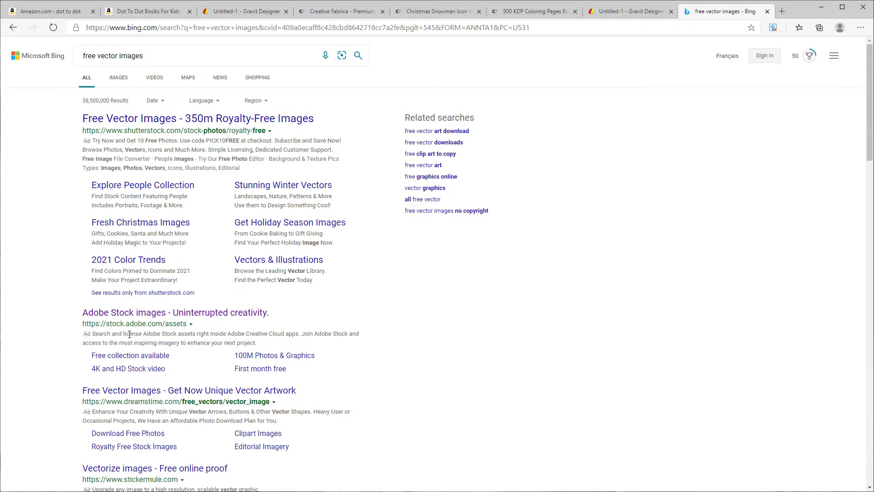
scroll(408, 332, "down", 5)
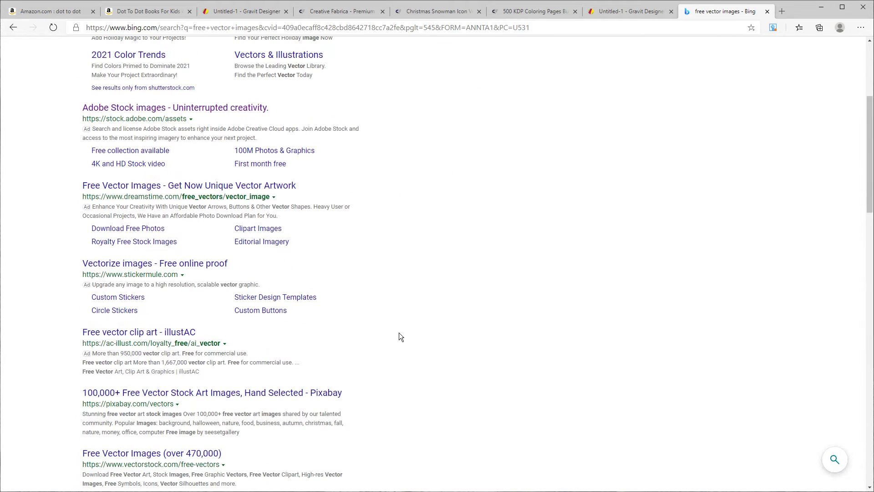
scroll(394, 337, "down", 3)
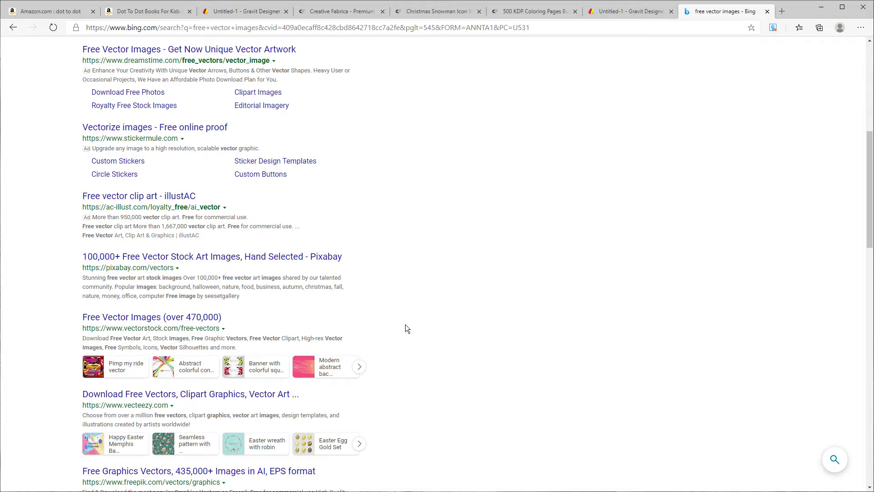
Scroll through the popular graphics on Creative Fabrica's homepage, then jump back to the top.
left_click(348, 12)
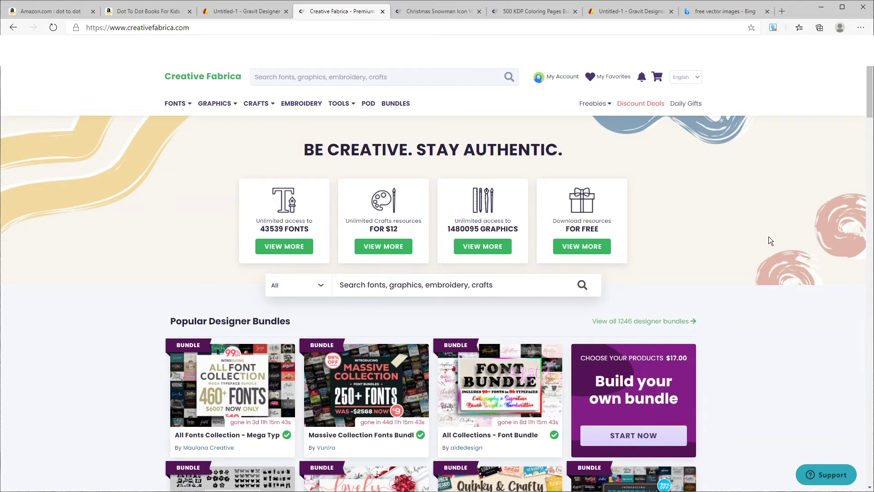
scroll(769, 241, "down", 8)
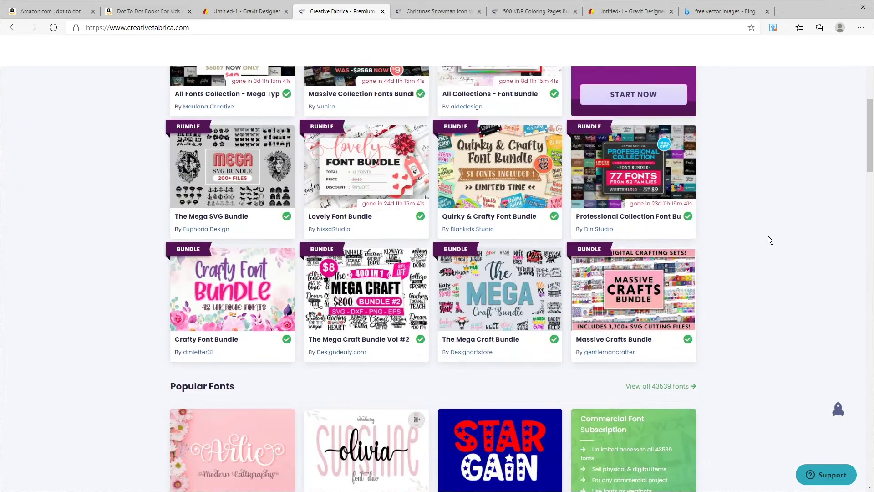
scroll(769, 236, "down", 5)
scroll(768, 237, "down", 2)
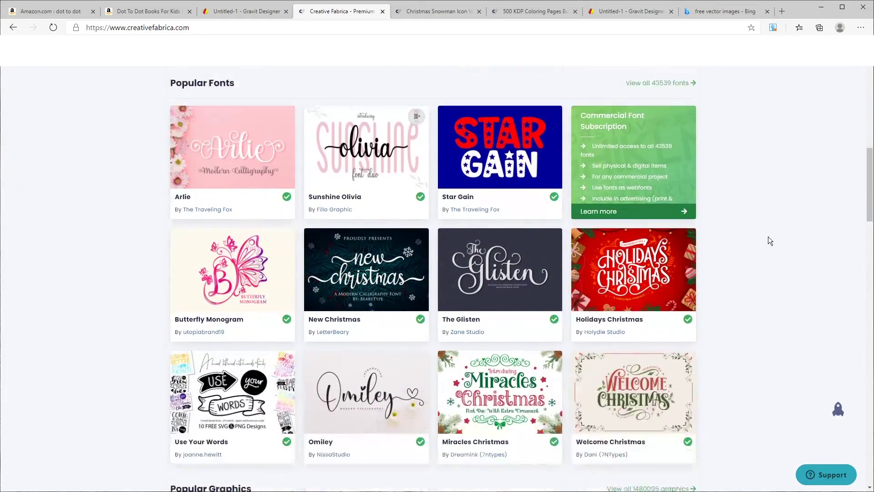
scroll(769, 236, "down", 8)
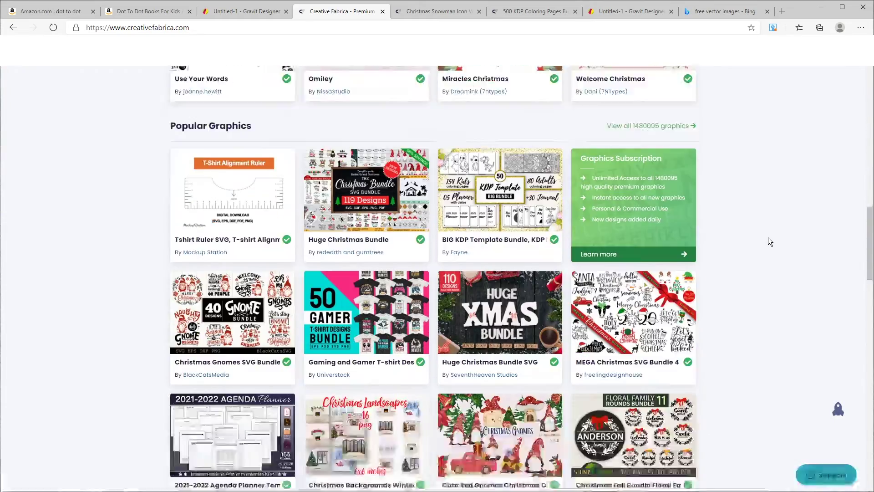
scroll(769, 237, "down", 3)
scroll(769, 236, "down", 1)
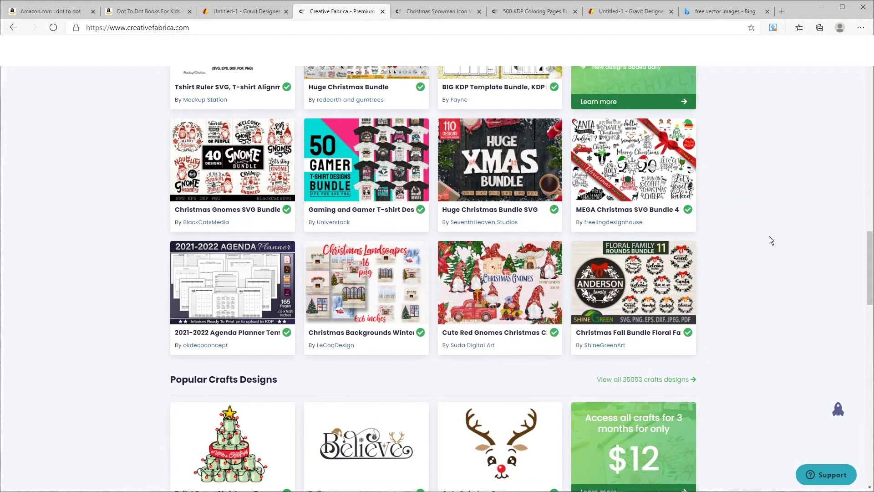
key("Home")
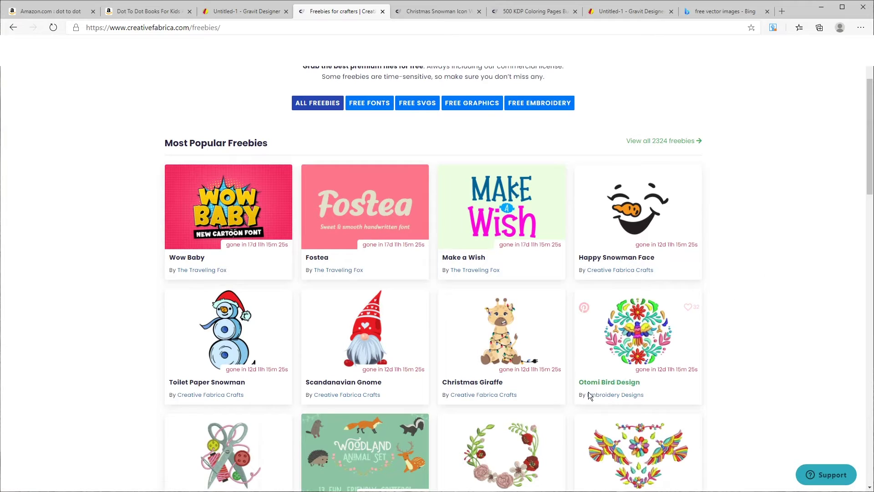
scroll(721, 290, "down", 6)
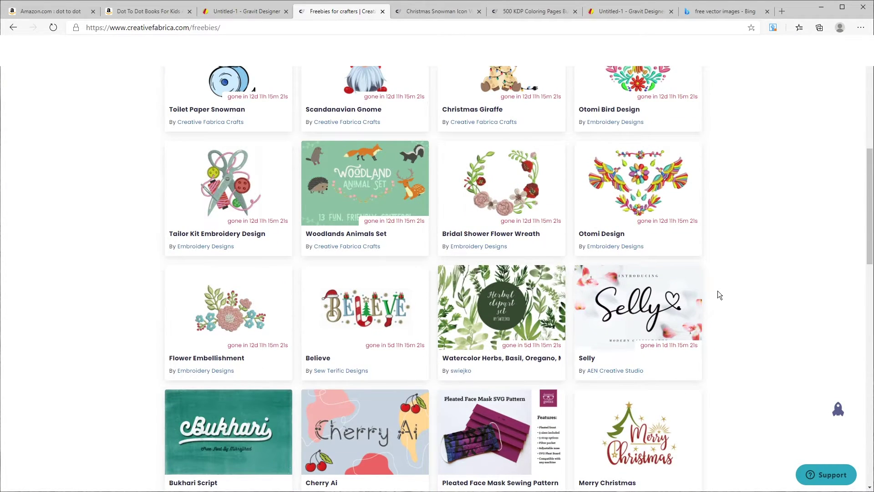
Browse the Freebies page, then return to the Creative Fabrica homepage via the logo.
scroll(709, 282, "up", 2)
scroll(707, 281, "up", 6)
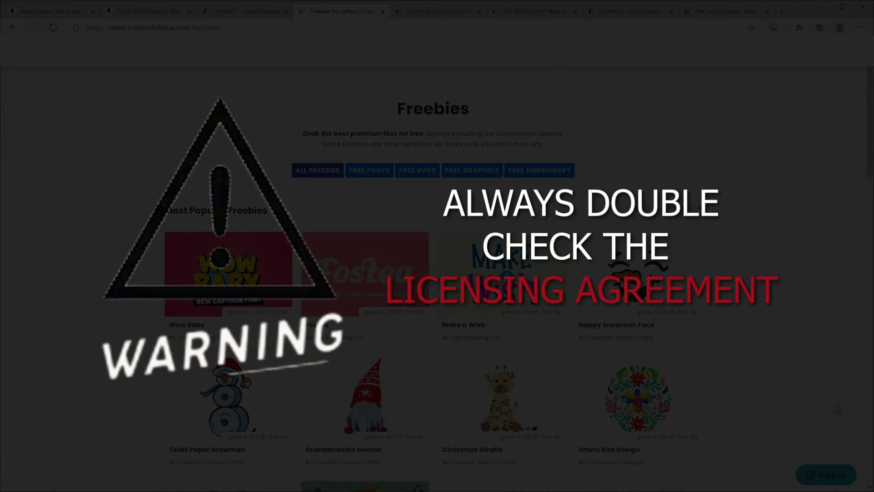
scroll(212, 86, "up", 2)
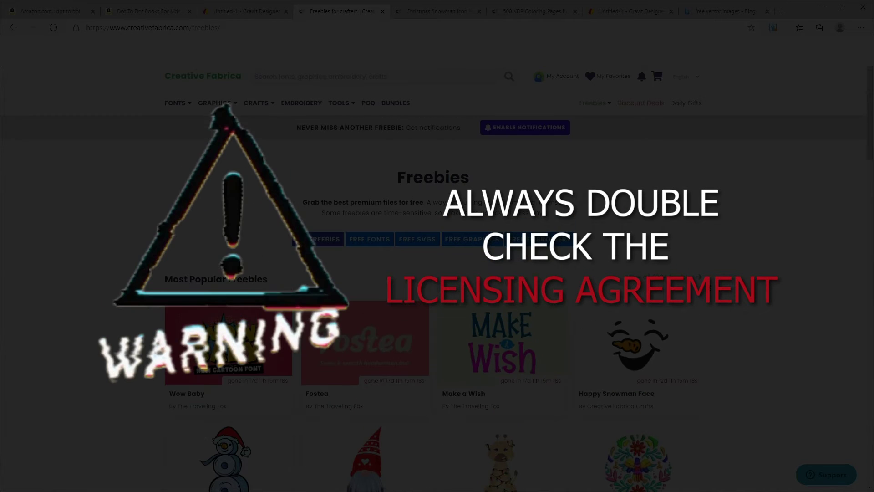
left_click(212, 85)
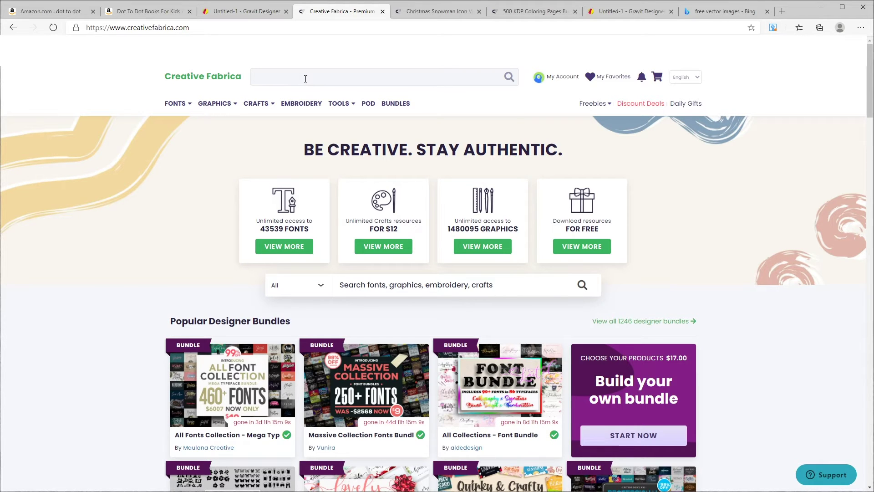
Search Creative Fabrica for 'christmas' and filter the results to Bundles only.
type("ristmas")
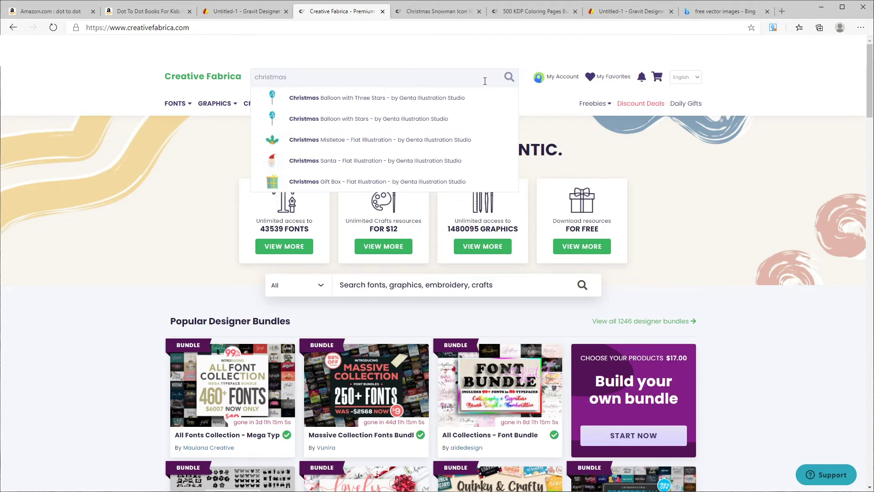
left_click(509, 77)
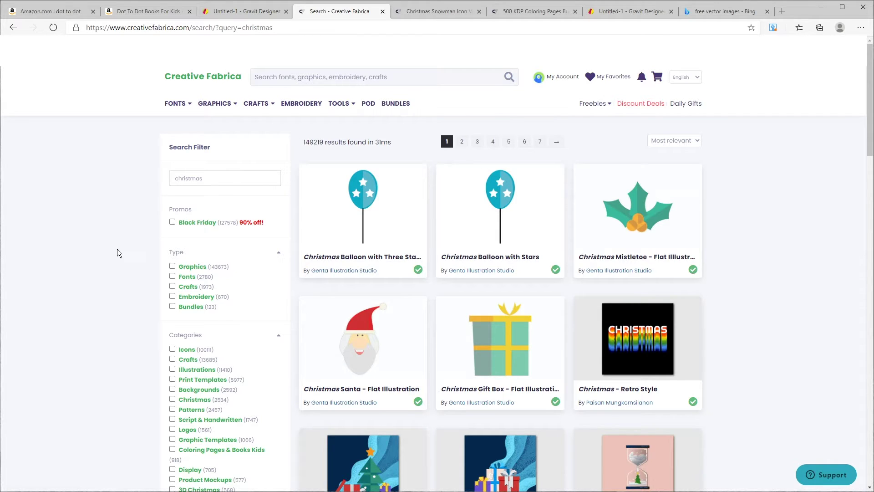
scroll(116, 248, "down", 3)
left_click(193, 172)
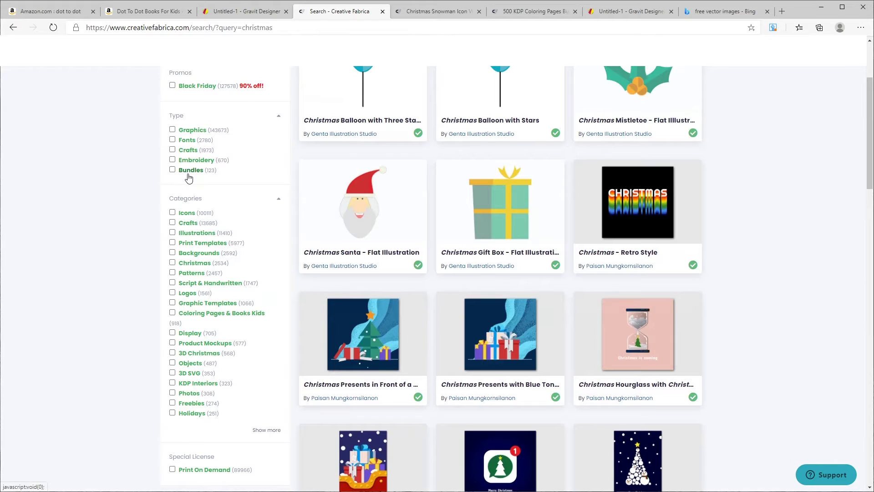
scroll(692, 198, "down", 9)
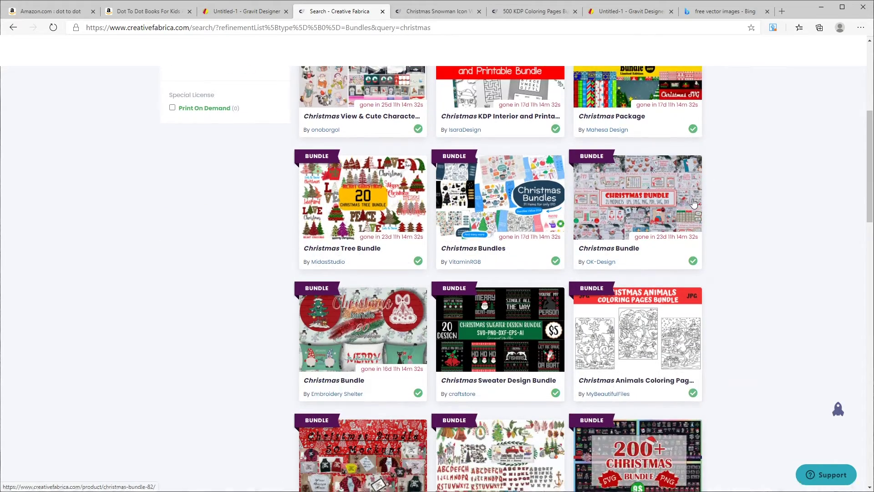
scroll(691, 201, "down", 5)
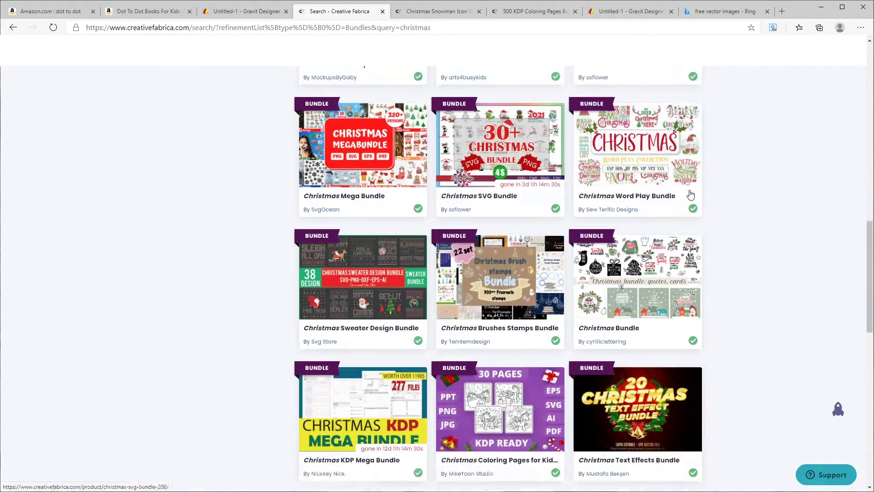
Download Part 1 of the 500 KDP Coloring Pages Bundle, then return to Gravit Designer.
left_click(450, 12)
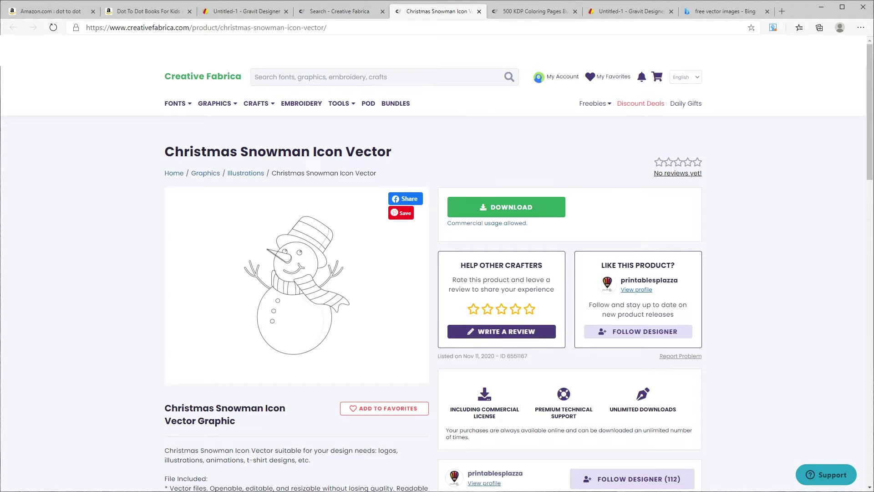
key("ctrl+Tab")
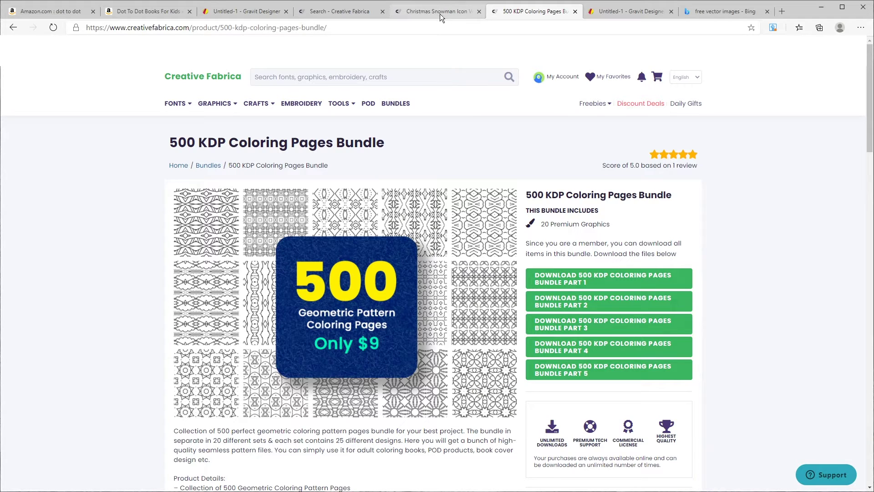
left_click(627, 281)
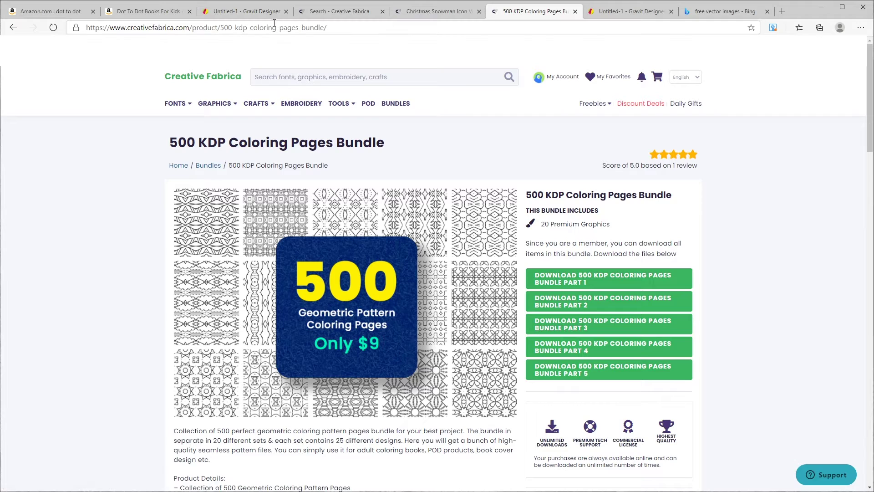
left_click(609, 14)
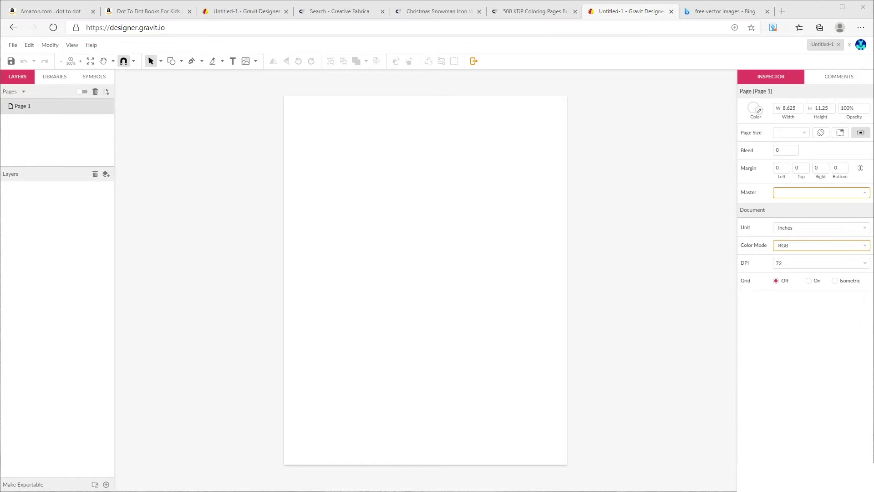
Place the o (23).jpg pattern on the page at X 0, Y 0, then hide its layer.
key("alt+Tab")
left_click(700, 257)
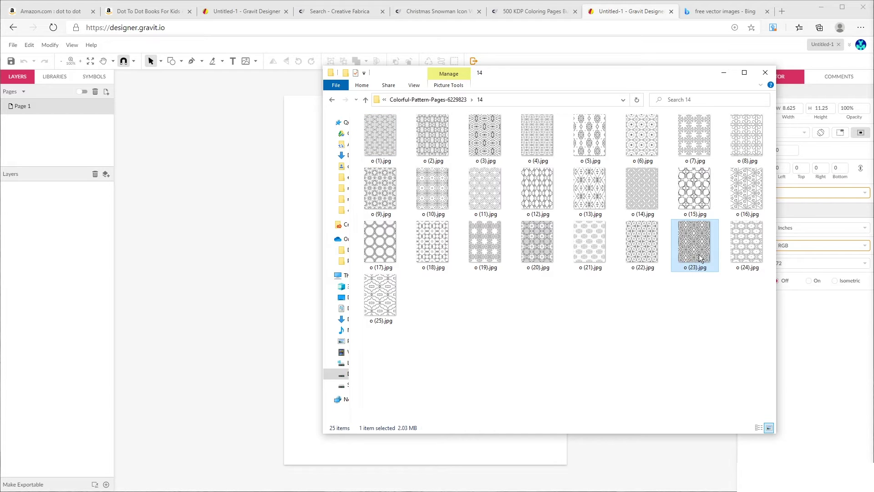
left_click_drag(683, 259, 300, 281)
left_click_drag(494, 372, 479, 185)
left_click(652, 206)
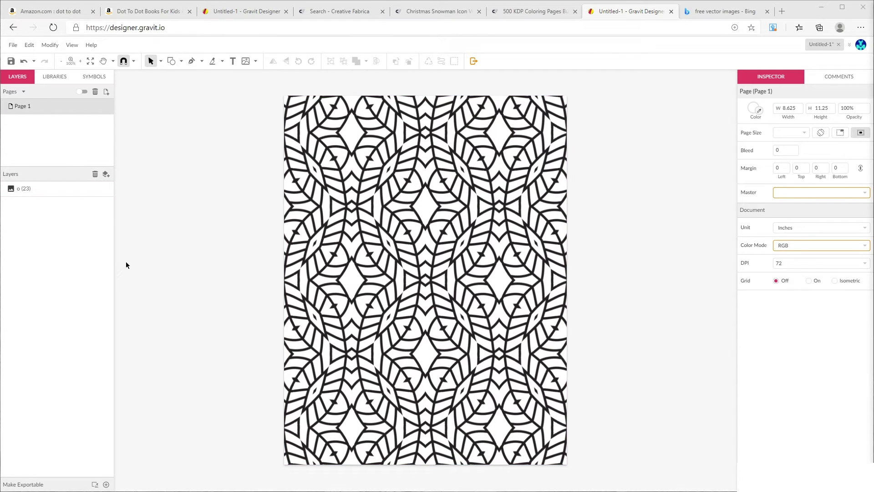
left_click(108, 189)
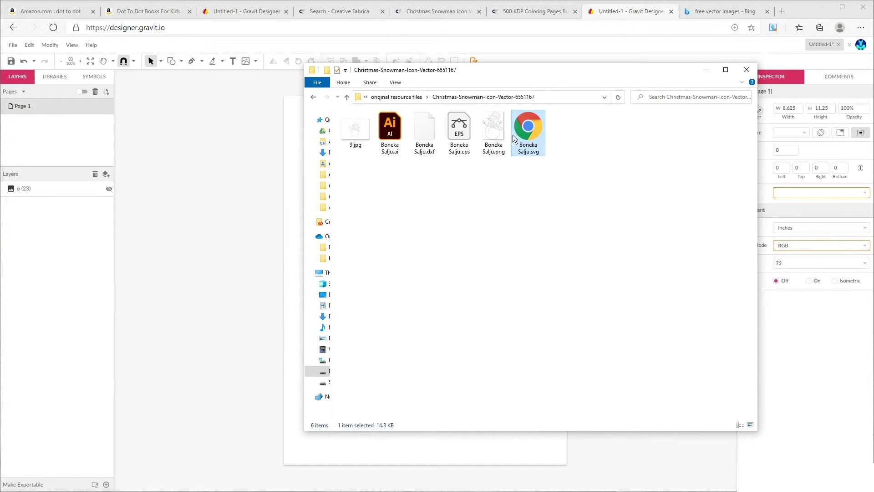
Import Boneka Salju.svg, scale it to 5.5345 × 7.2778 in, and center it on the page.
left_click_drag(535, 130, 293, 315)
left_click_drag(461, 349, 454, 171)
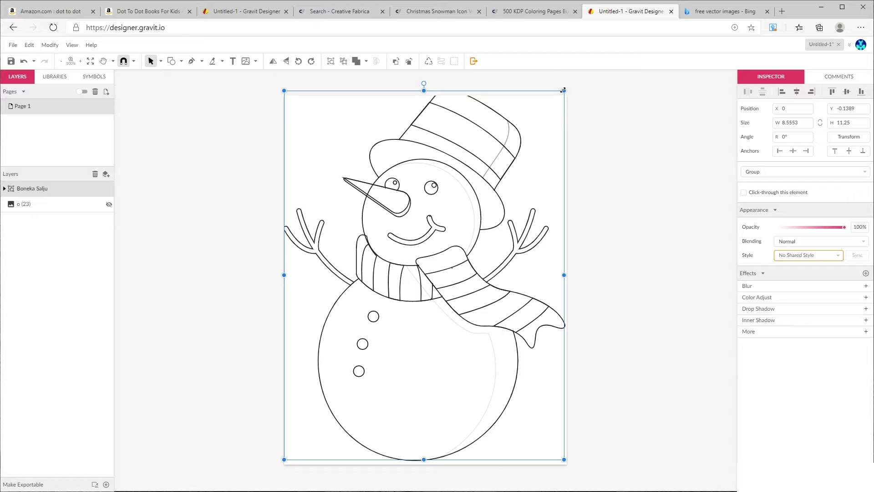
left_click_drag(564, 90, 468, 218)
left_click_drag(435, 281, 486, 221)
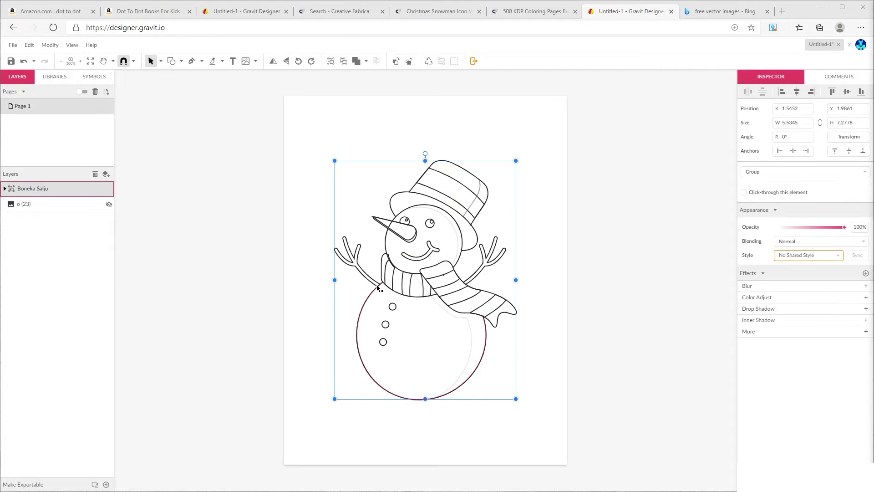
left_click(363, 347)
left_click(359, 364)
left_click(281, 339)
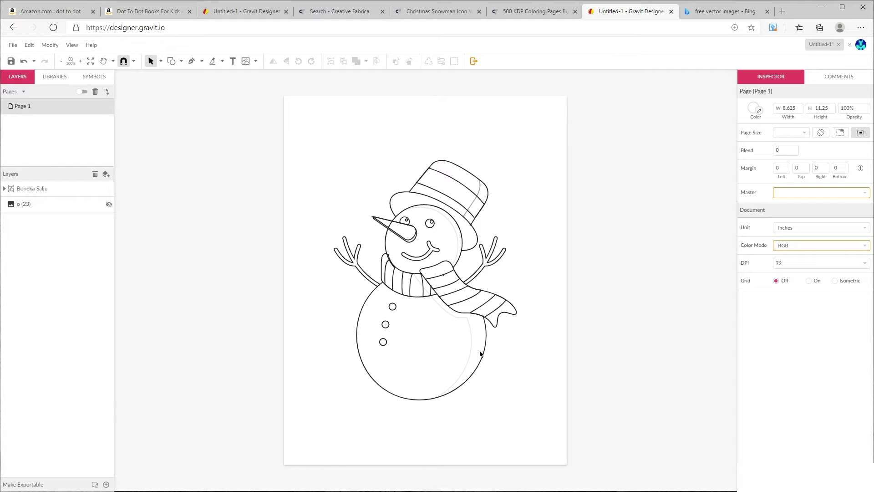
Draw a small ellipse dot above the snowman's hat.
left_click(181, 61)
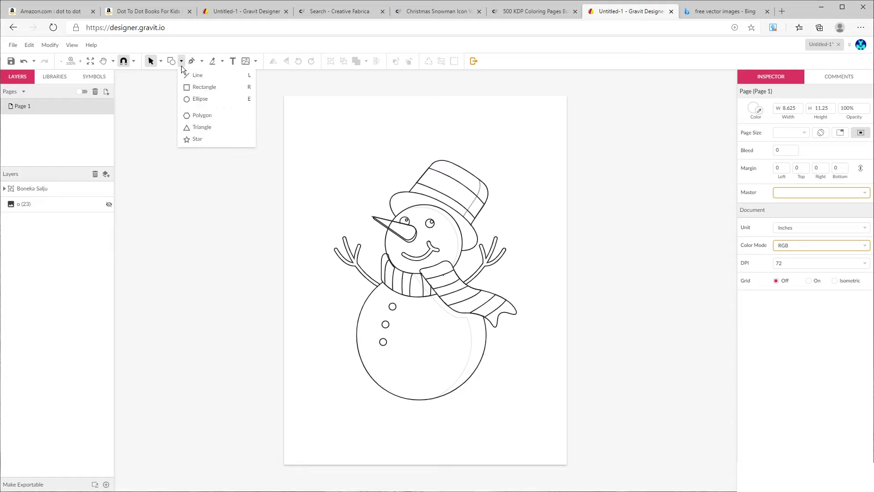
left_click(214, 102)
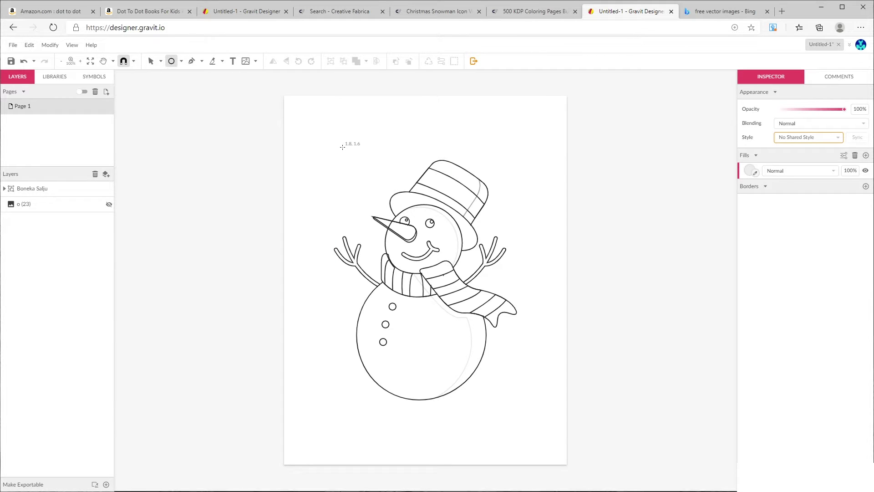
left_click_drag(343, 147, 342, 150)
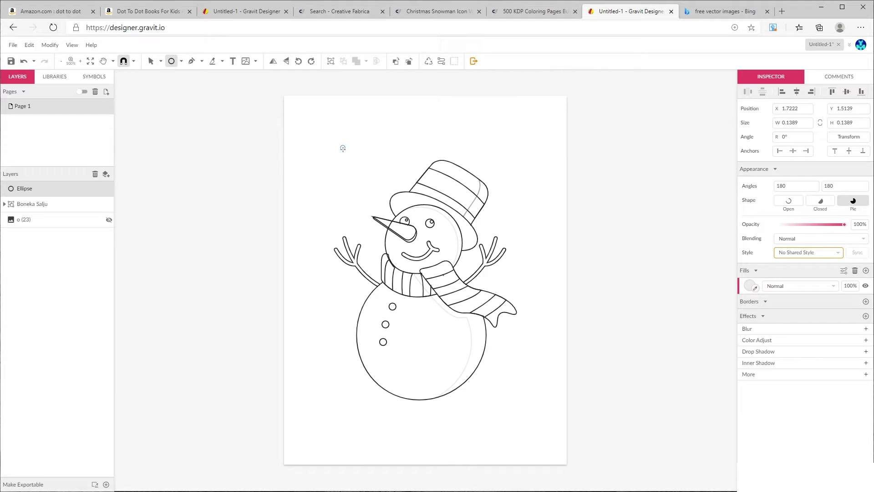
key("v")
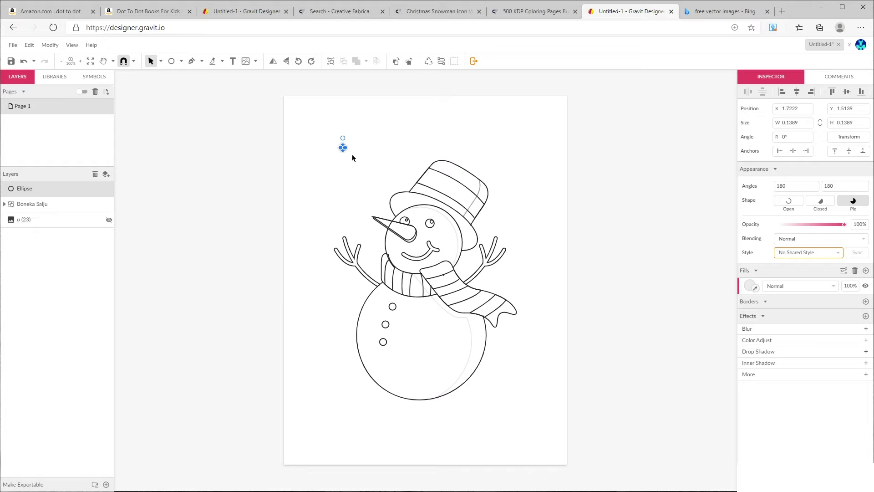
Fill the dot solid black and move it to where the left arm meets the body.
scroll(353, 157, "up", 5)
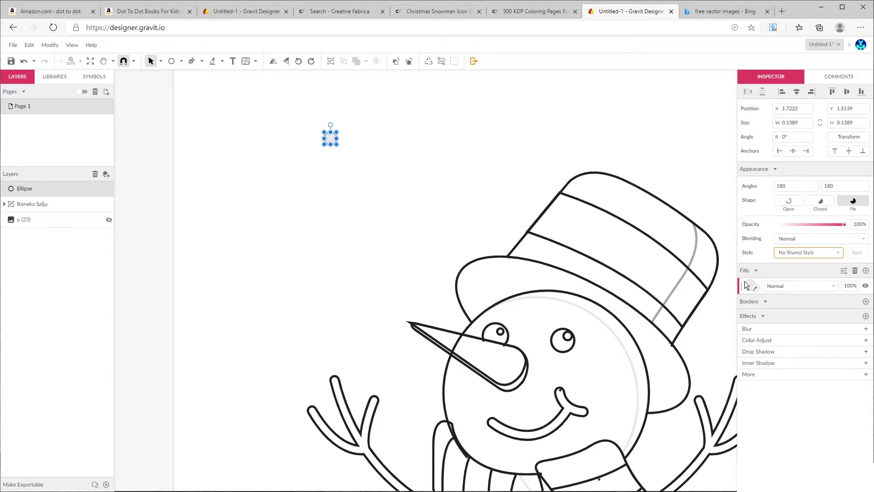
left_click(749, 285)
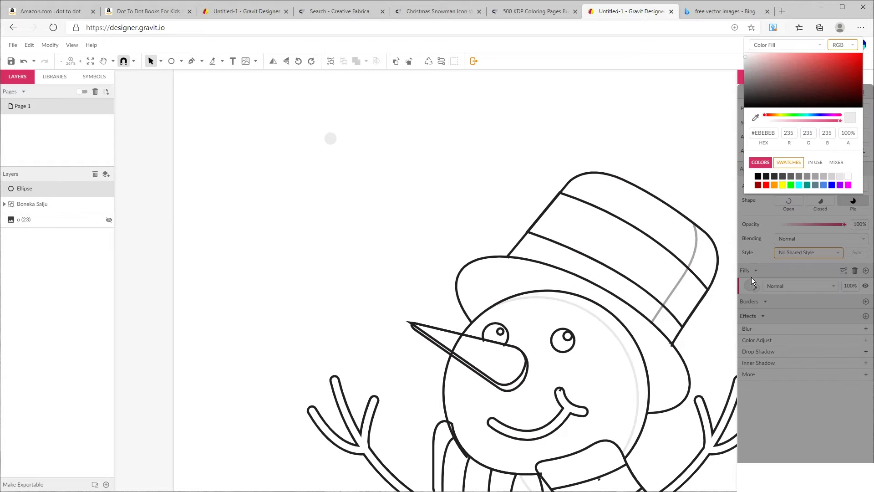
left_click(758, 176)
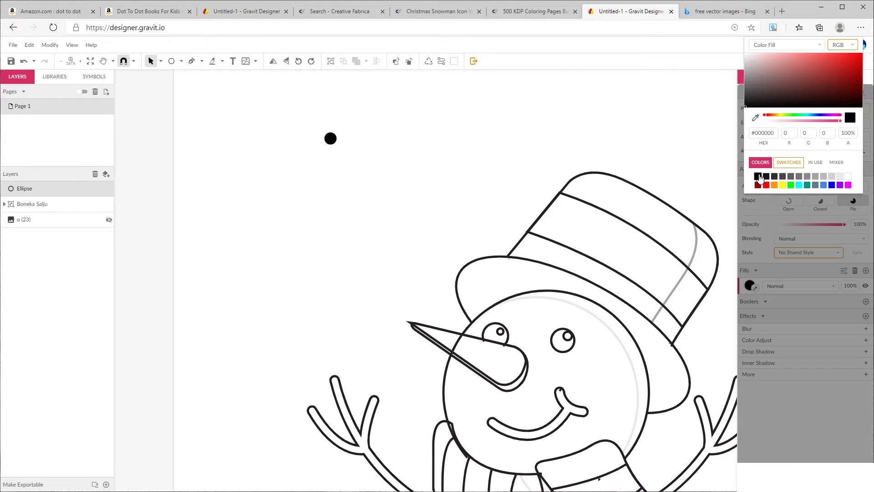
left_click(813, 308)
left_click(432, 153)
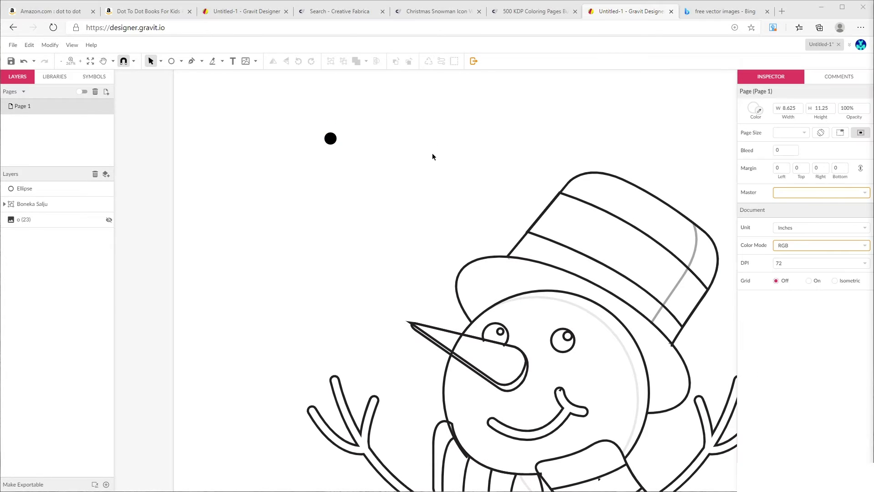
scroll(431, 157, "down", 3)
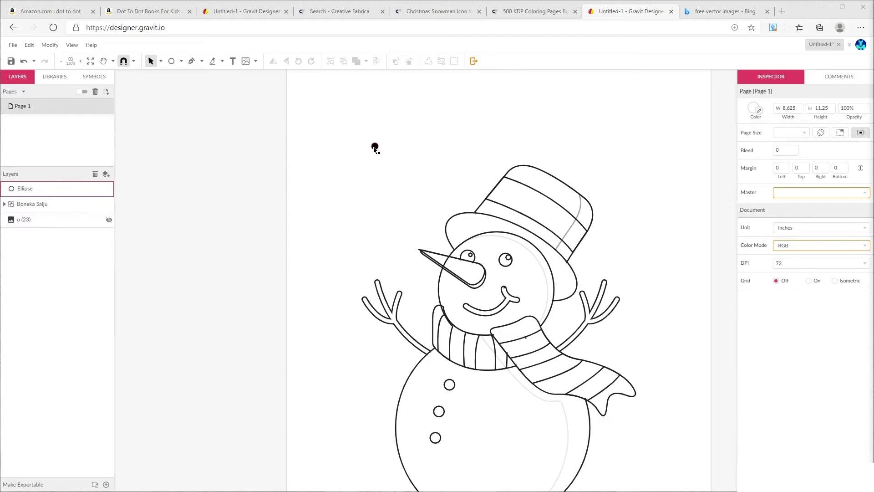
left_click_drag(375, 148, 433, 352)
scroll(507, 225, "down", 2)
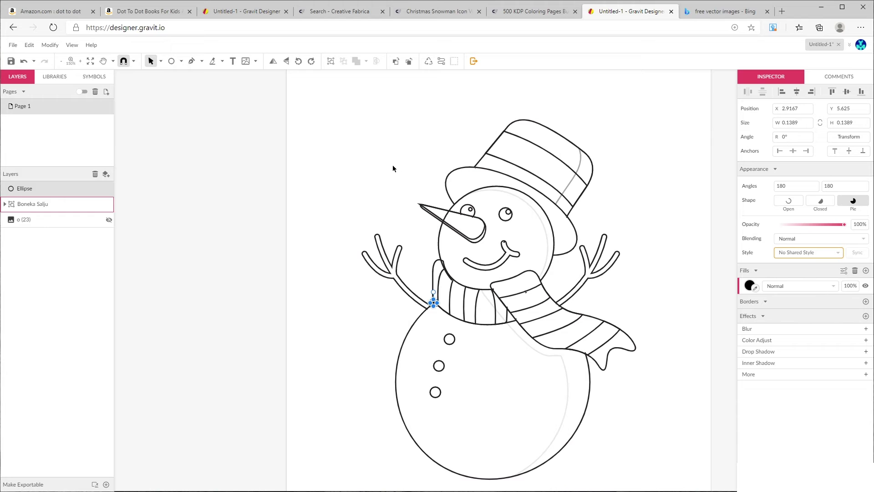
Add a bold '1' text label beside the black dot and select both together.
left_click(230, 61)
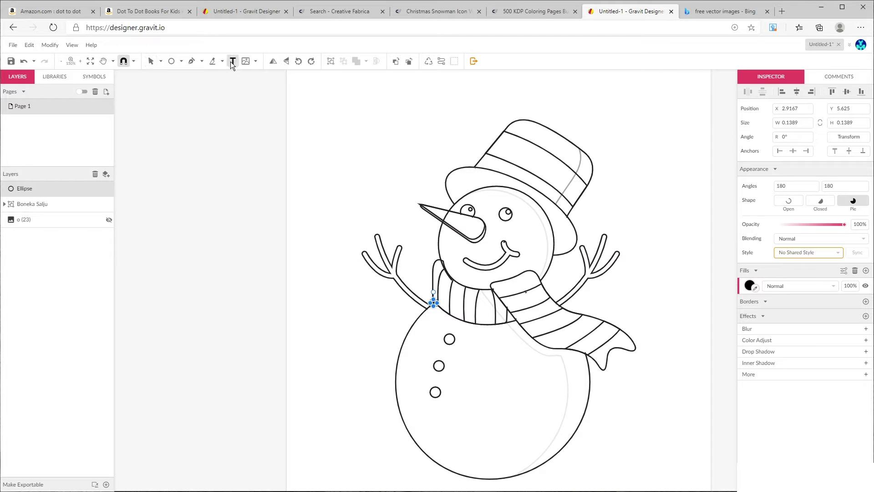
left_click(387, 202)
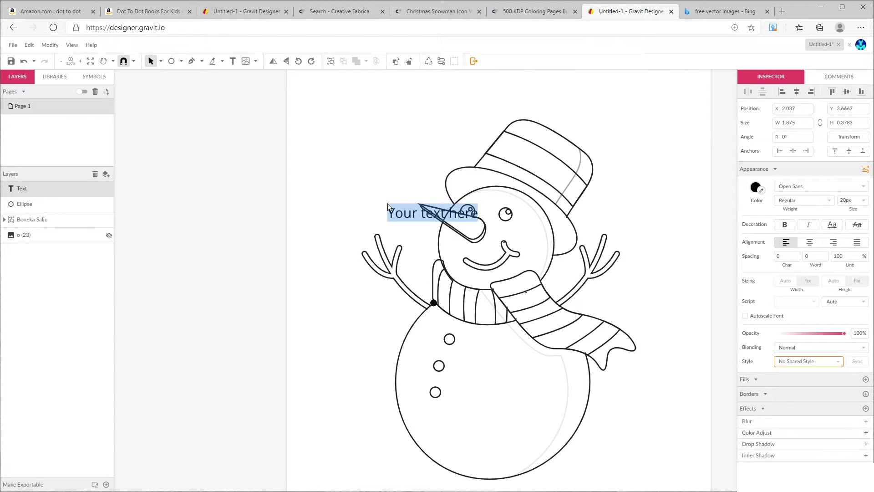
type("1")
key("Escape")
key("ctrl+b")
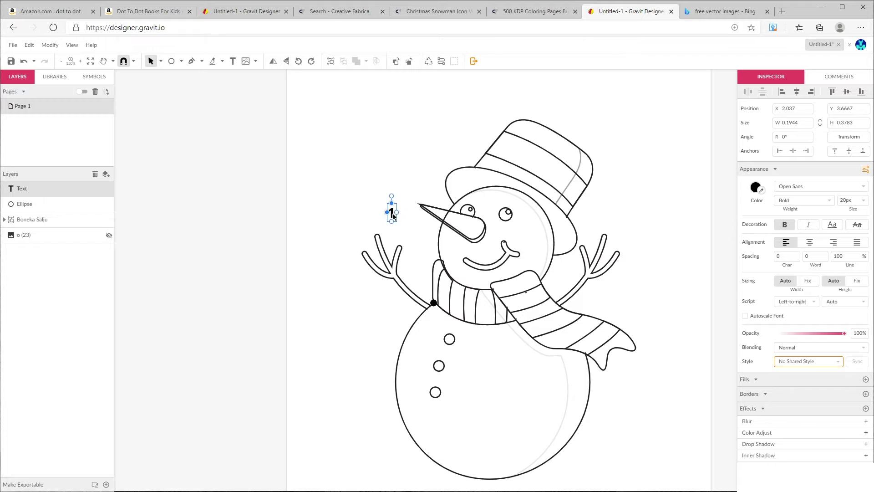
left_click_drag(394, 217, 428, 295)
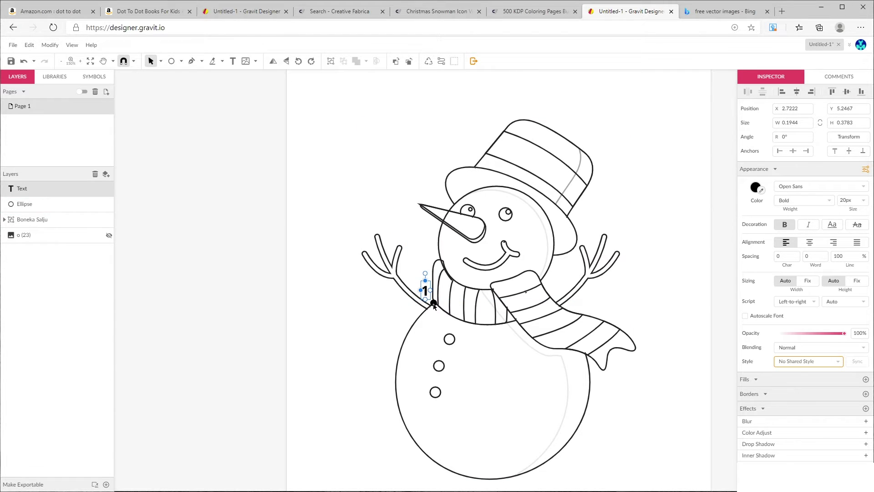
left_click(434, 304, "shift")
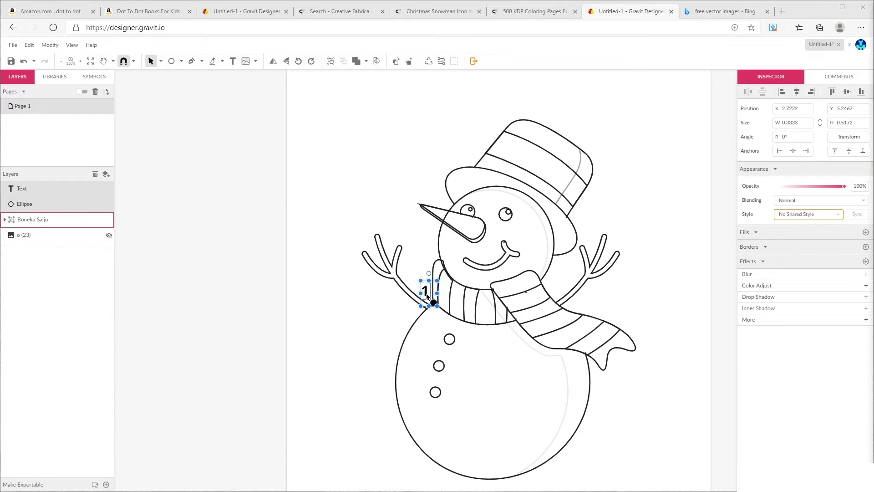
Duplicate the numbered dot at intervals around the snowman's lower body outline.
left_click_drag(435, 306, 418, 448)
left_click_drag(418, 448, 451, 474)
left_click_drag(451, 473, 591, 393)
left_click(554, 455)
left_click(545, 443, "shift")
left_click_drag(591, 394, 584, 355)
scroll(501, 319, "down", 3)
Move the second dot onto the outline, number it 2, and align the neck label 1.
scroll(335, 320, "up", 1)
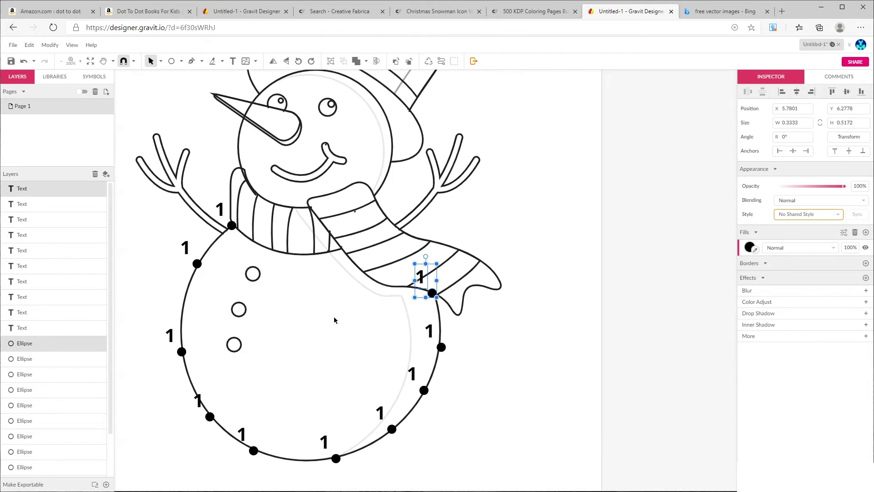
left_click(625, 328)
key("space")
left_click_drag(503, 362, 627, 329)
left_click(355, 192)
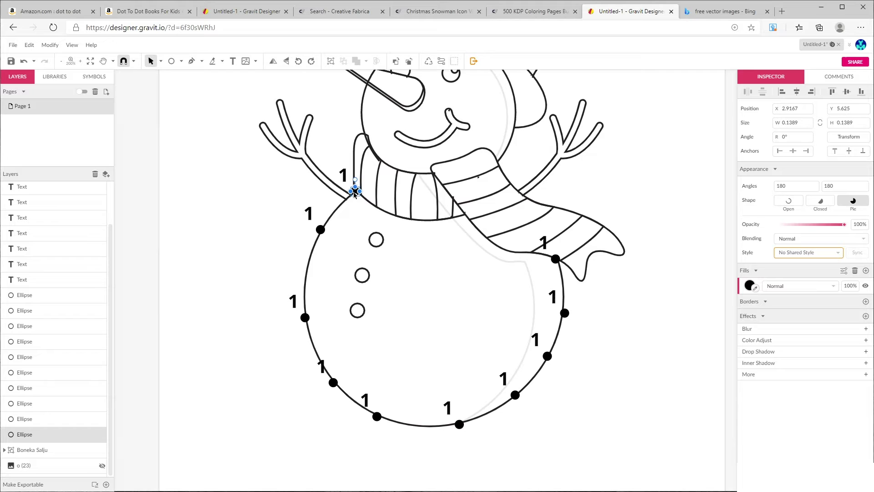
left_click(321, 230)
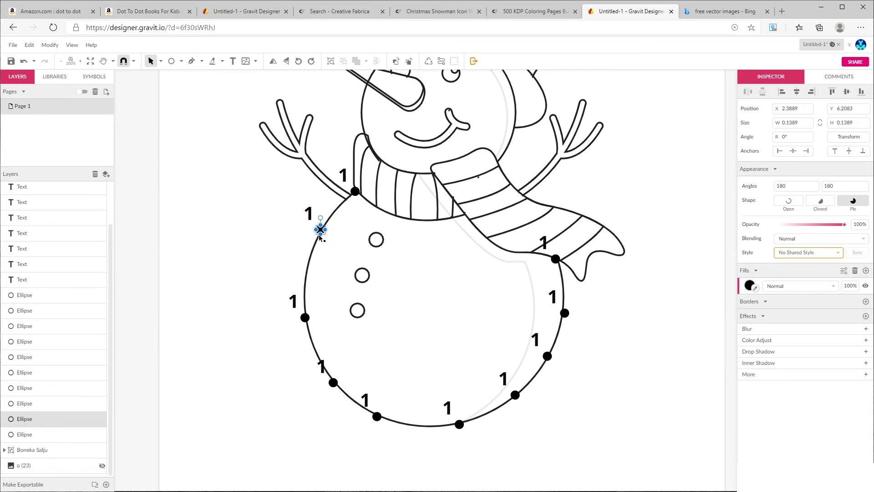
mouse_move(320, 234)
left_mouse_down()
mouse_move(317, 243)
mouse_move(313, 226)
left_mouse_up()
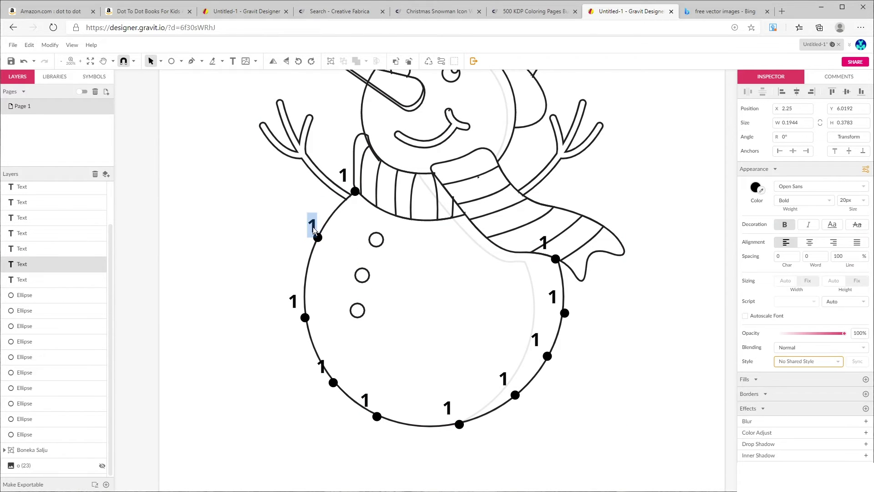
type("2")
left_click_drag(345, 172, 351, 177)
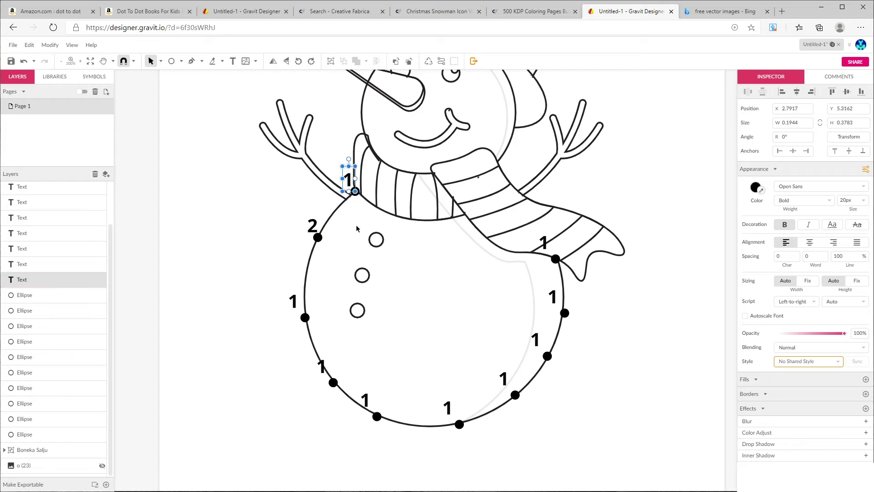
Renumber the third dot's label to 3 and place it beside its dot.
left_click(304, 316)
double_click(295, 305)
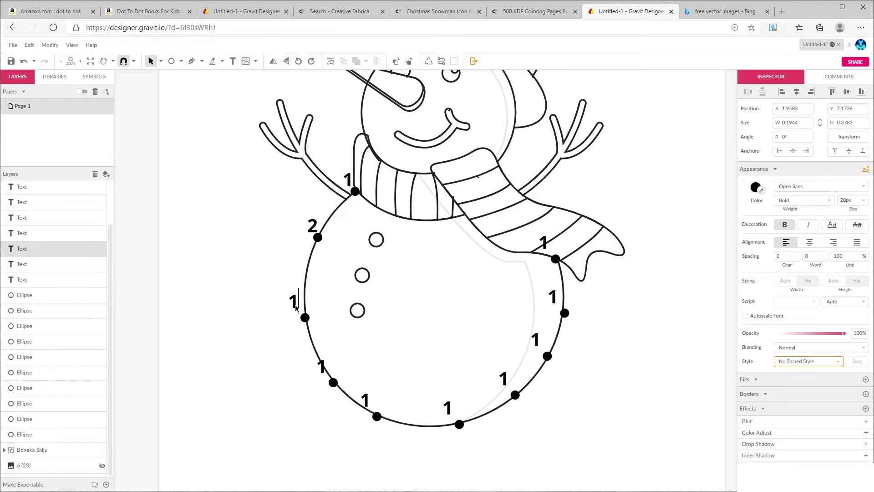
double_click(296, 308)
type("3")
key("Escape")
mouse_move(296, 307)
left_mouse_down()
mouse_move(293, 318)
mouse_move(302, 296)
left_mouse_up()
left_click(304, 317, "shift")
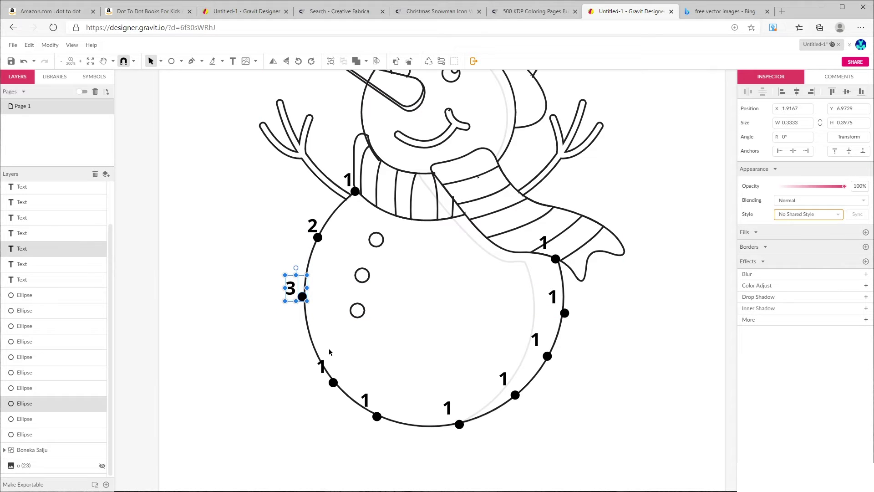
Move the lower-left dot onto the outline and renumber its label to 4.
left_click(333, 382)
left_click(322, 366, "shift")
left_click_drag(334, 386, 319, 359)
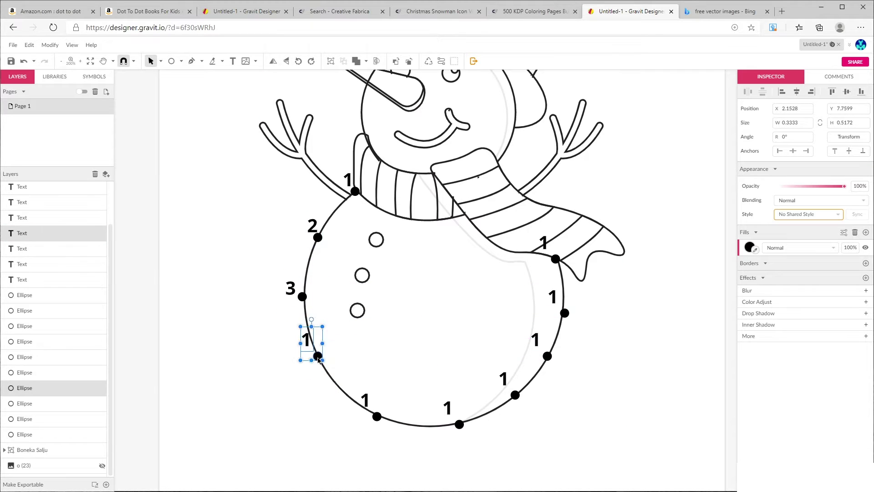
left_click(273, 336)
left_click(306, 339)
double_click(306, 341)
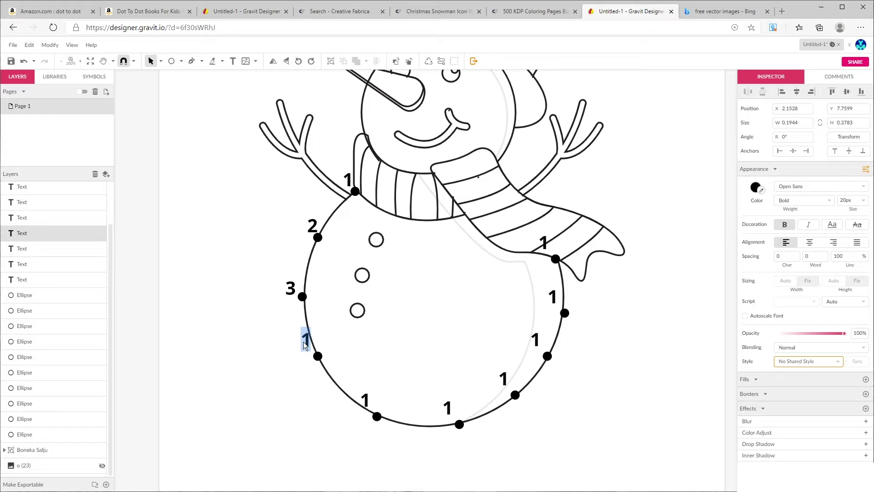
type("4")
key("Escape")
left_click_drag(304, 343, 301, 355)
Renumber the next bottom dot 5 and slide the following bottom dot along the outline.
left_click(377, 416)
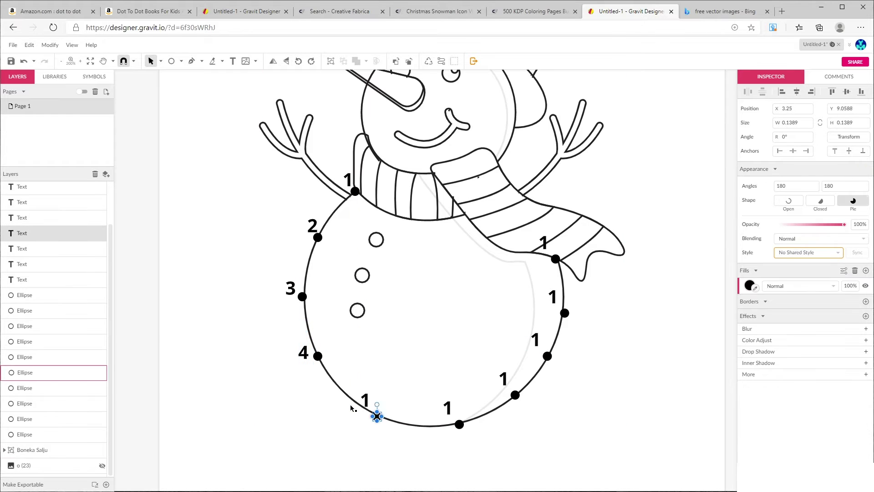
left_click_drag(377, 416, 352, 412)
left_click(365, 401)
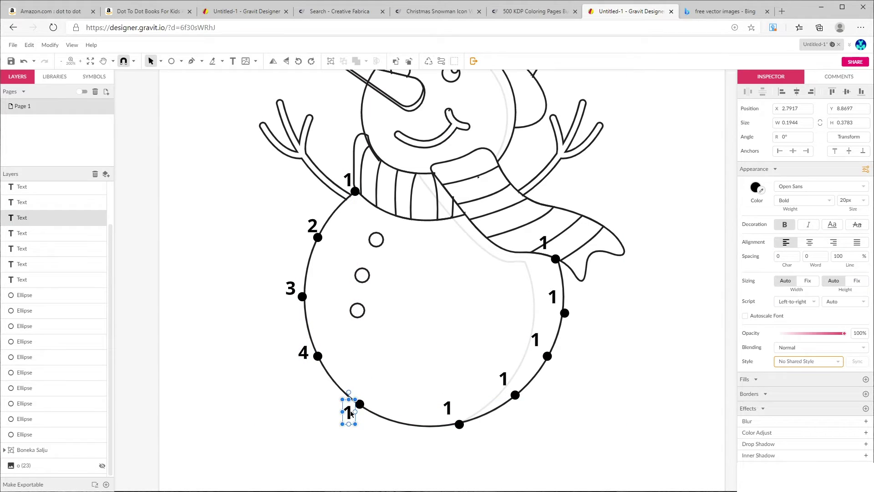
double_click(349, 412)
type("5")
left_click_drag(460, 426, 427, 445)
left_click(448, 409)
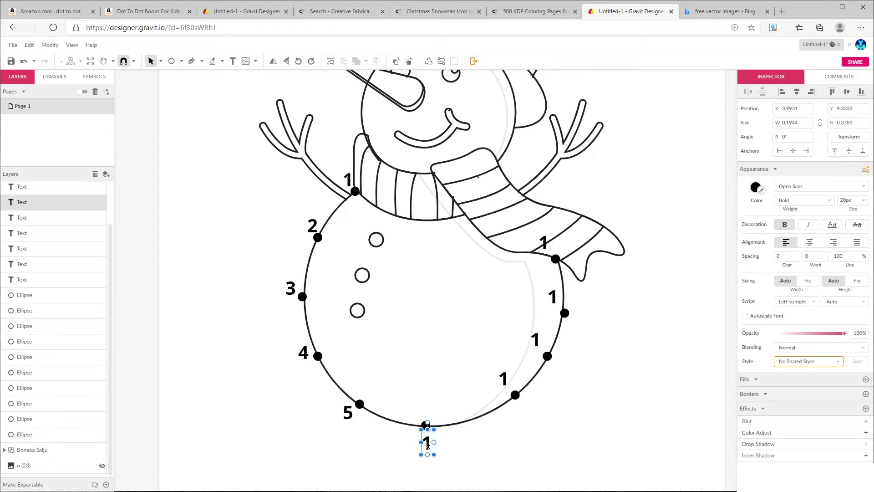
double_click(427, 444)
Reposition the next two lower-right dots on the outline and renumber their labels 7 and 8.
left_click_drag(516, 394, 494, 413)
left_click_drag(503, 380, 500, 428)
double_click(500, 425)
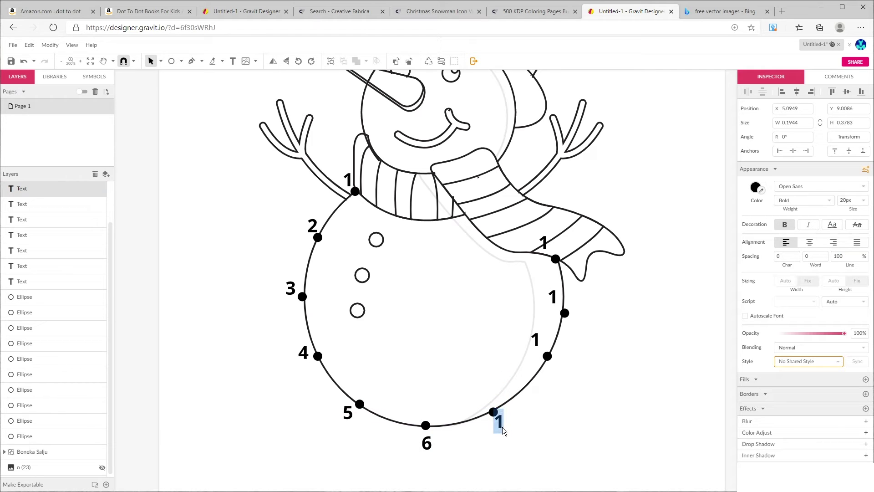
type("7")
left_click(548, 356)
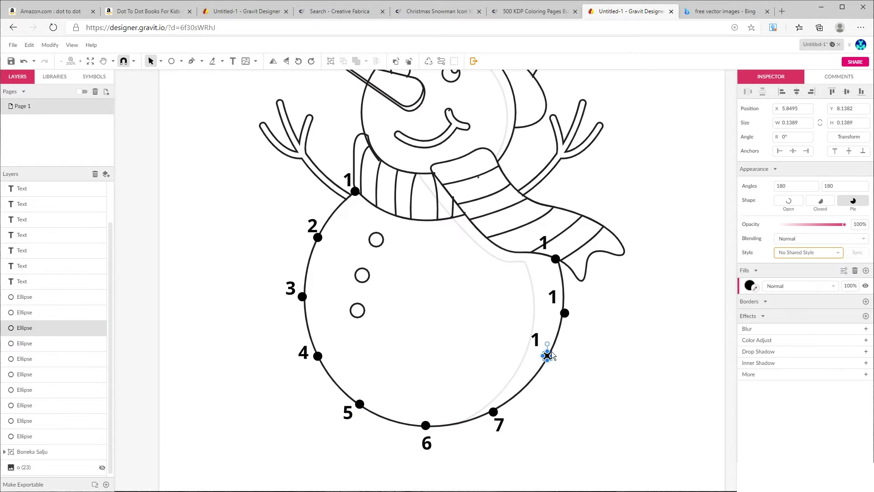
left_click_drag(549, 354, 553, 374)
double_click(553, 373)
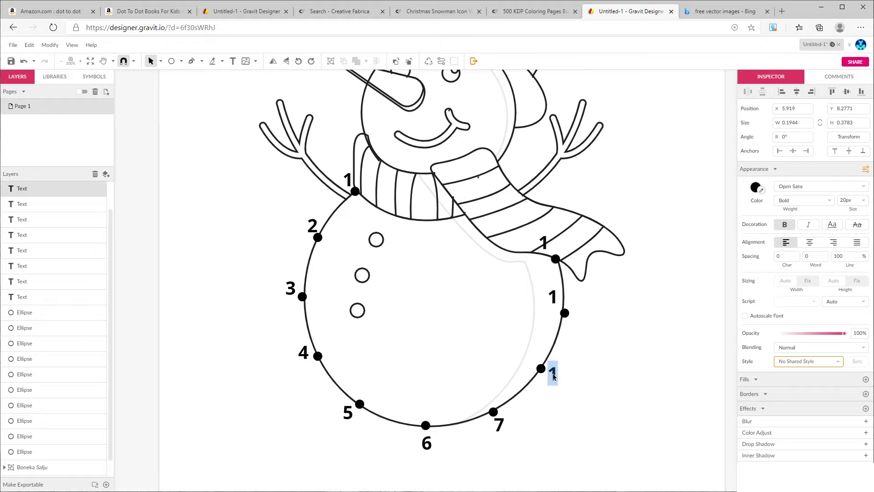
type("8")
Renumber the right-side label to 9 and the label by the scarf to 10.
left_click(564, 313)
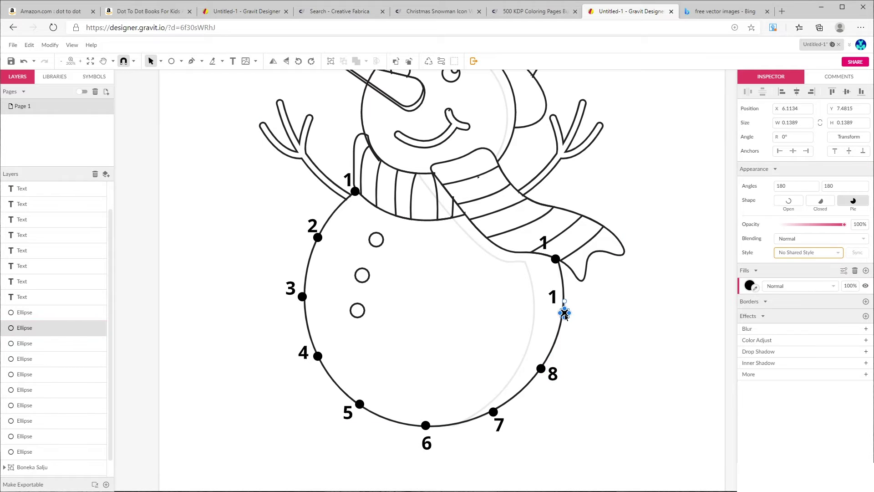
left_click_drag(564, 313, 575, 277)
left_click(553, 297)
double_click(574, 319)
type("9")
key("Escape")
double_click(542, 276)
type("10")
key("Escape")
left_click(665, 313)
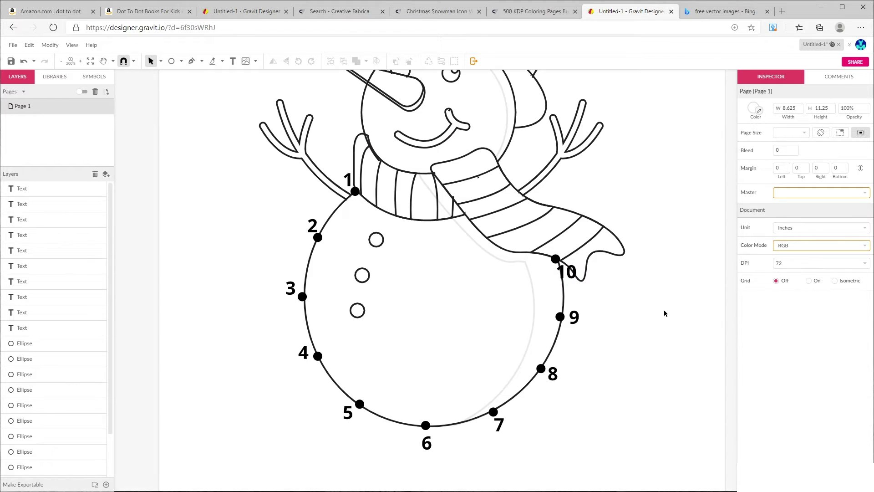
Select the ten number-label layers and group them with Ctrl+G.
left_click(538, 318)
key("Delete")
key("ctrl+z")
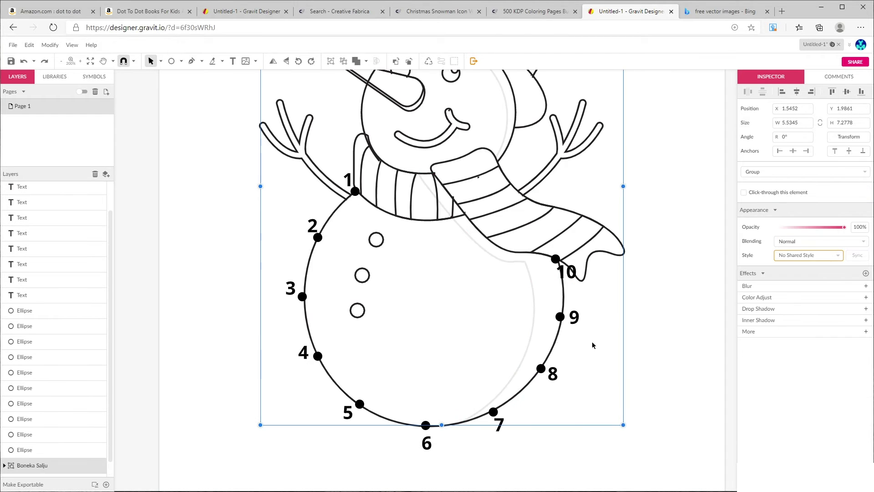
left_click(536, 328)
scroll(506, 250, "up", 3)
left_click(507, 253)
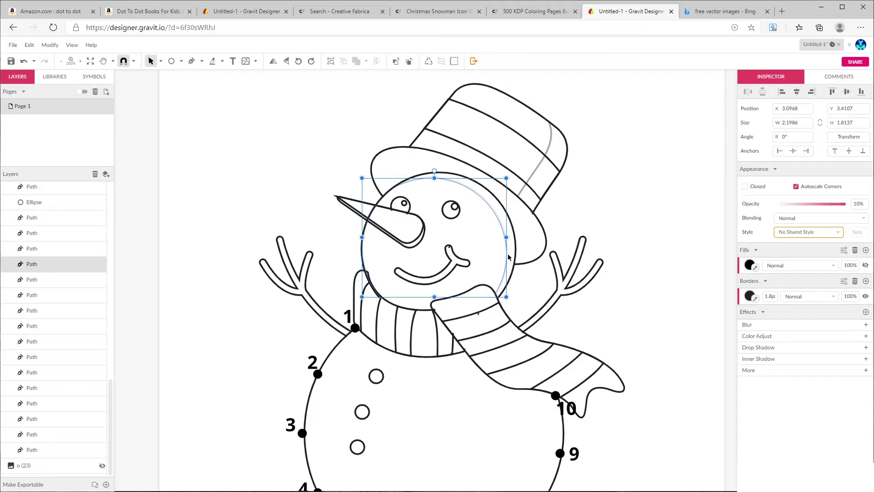
left_click(537, 174)
left_click(537, 164)
key("ctrl+minus")
left_click(39, 327)
left_click(64, 189, "shift")
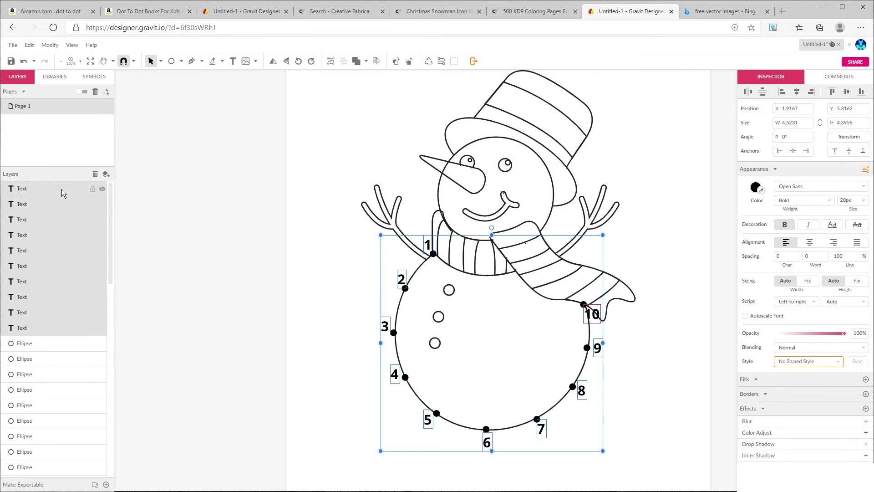
key("ctrl+g")
Group the ten black dot layers into a separate group.
left_click(63, 206)
left_click(49, 343, "shift")
key("ctrl+g")
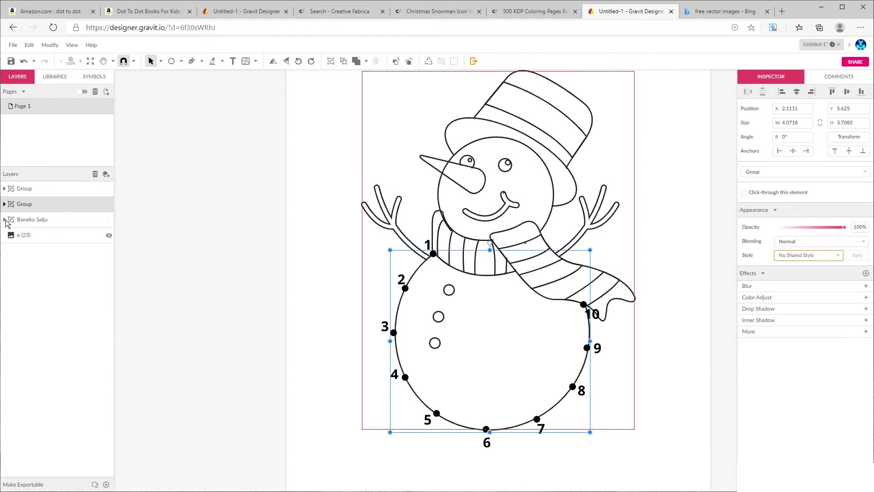
left_click(94, 274)
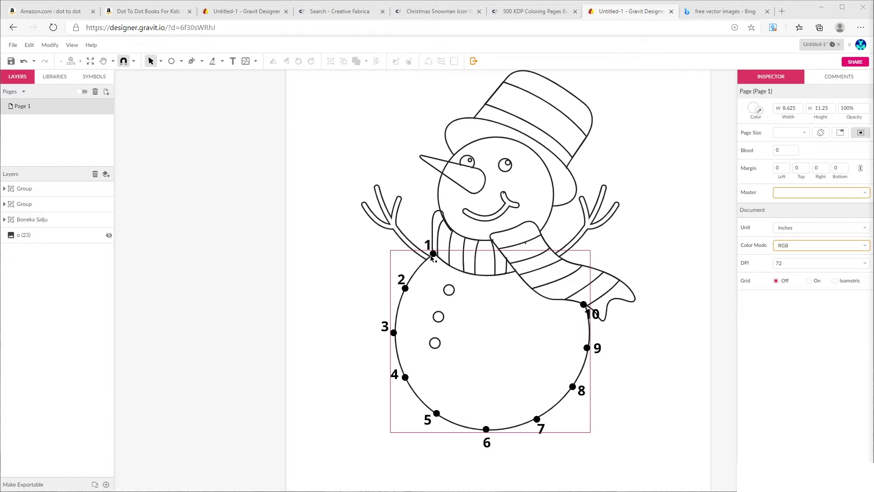
left_click_drag(399, 362, 401, 369)
key("ctrl+z")
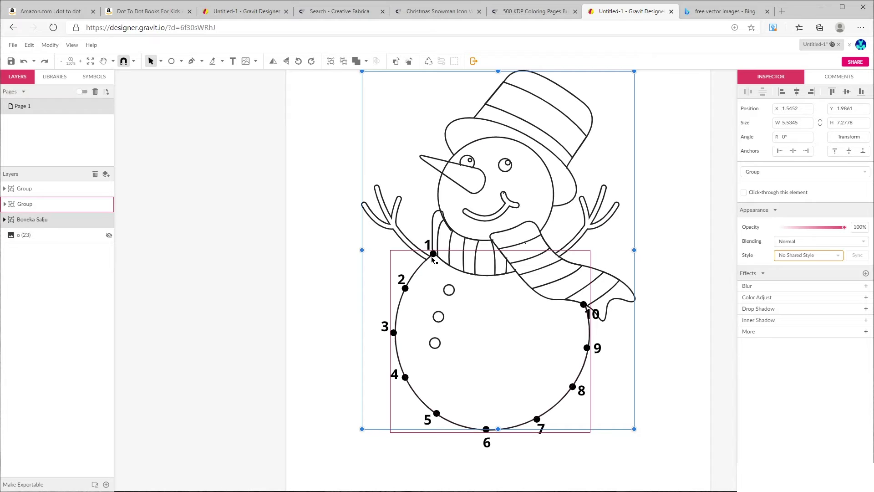
left_click(319, 268)
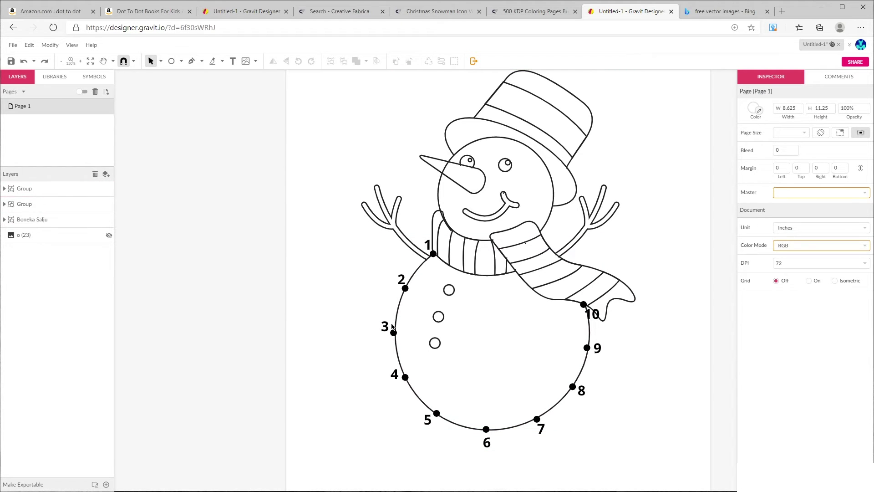
Set up the Freehand tool with a white 8 px border.
left_click(202, 61)
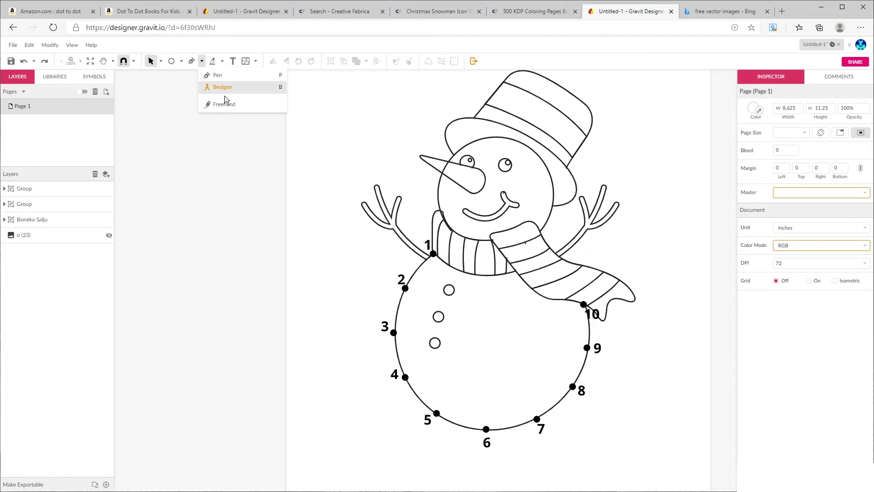
left_click(230, 108)
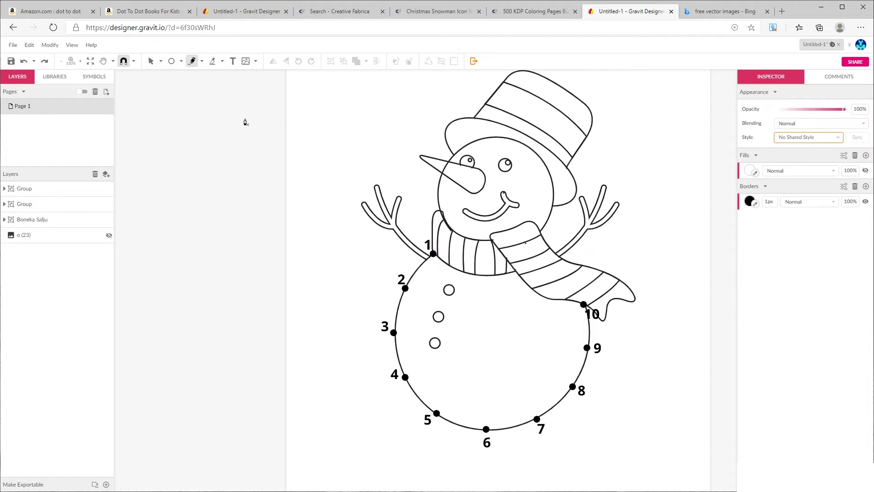
left_click(749, 202)
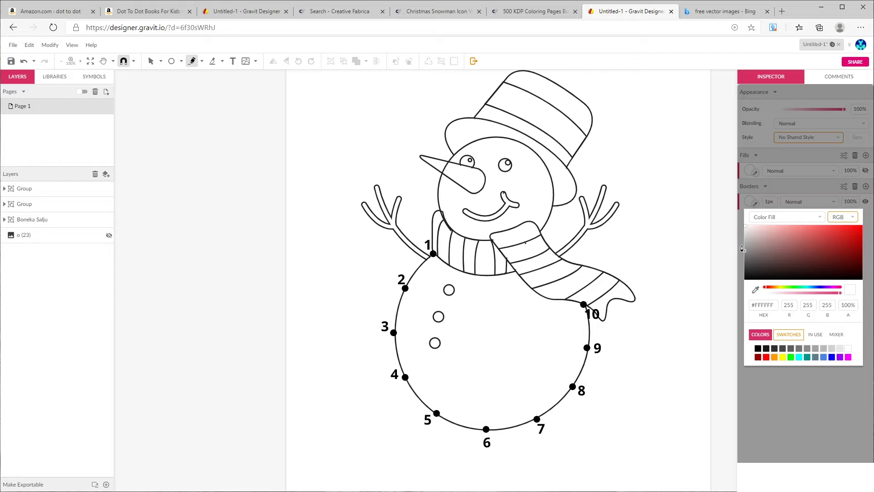
left_click(815, 393)
left_click_drag(770, 205, 772, 197)
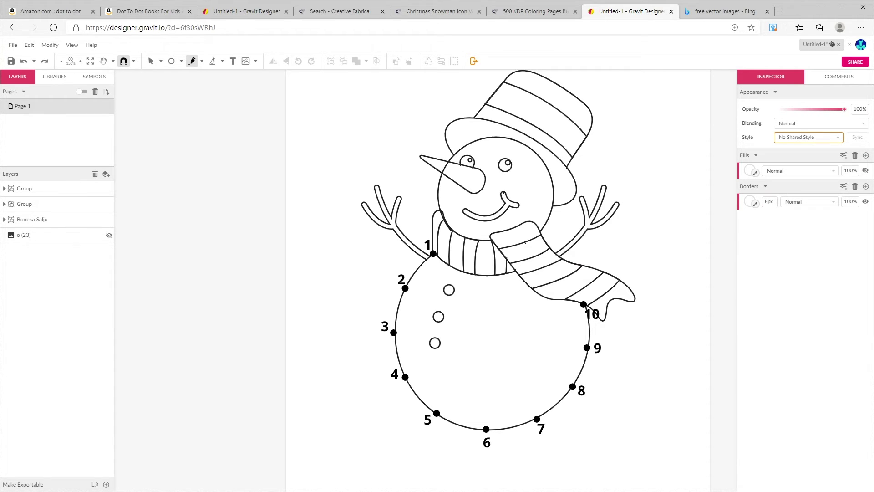
Trace the lower body outline between the dots in white, then group the four stroke paths.
scroll(433, 279, "up", 3)
mouse_move(433, 207)
left_mouse_down()
mouse_move(357, 315)
mouse_move(331, 420)
left_mouse_up()
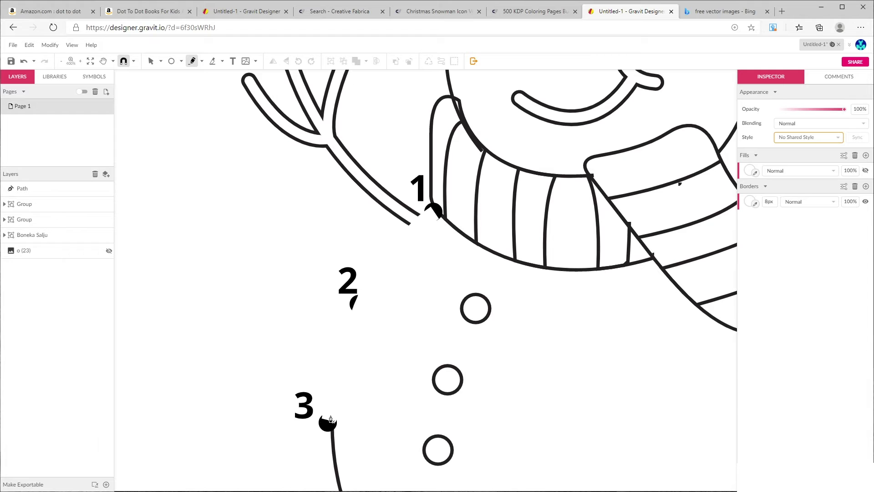
scroll(331, 419, "down", 5)
mouse_move(324, 193)
left_mouse_down()
mouse_move(336, 242)
mouse_move(406, 384)
mouse_move(438, 408)
mouse_move(604, 459)
mouse_move(711, 424)
left_mouse_up()
scroll(711, 424, "right", 5)
mouse_move(552, 120)
left_mouse_down()
mouse_move(528, 321)
mouse_move(429, 418)
left_mouse_up()
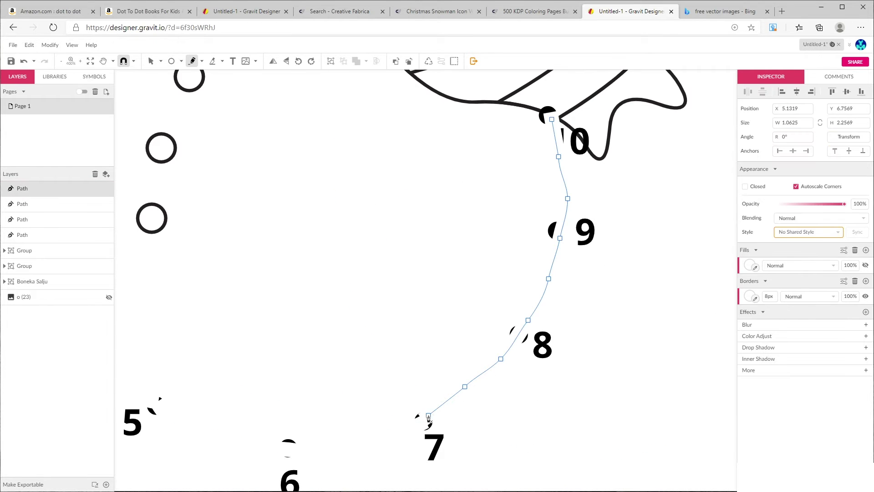
scroll(428, 419, "down", 3)
left_click(46, 234, "shift")
right_click(48, 213)
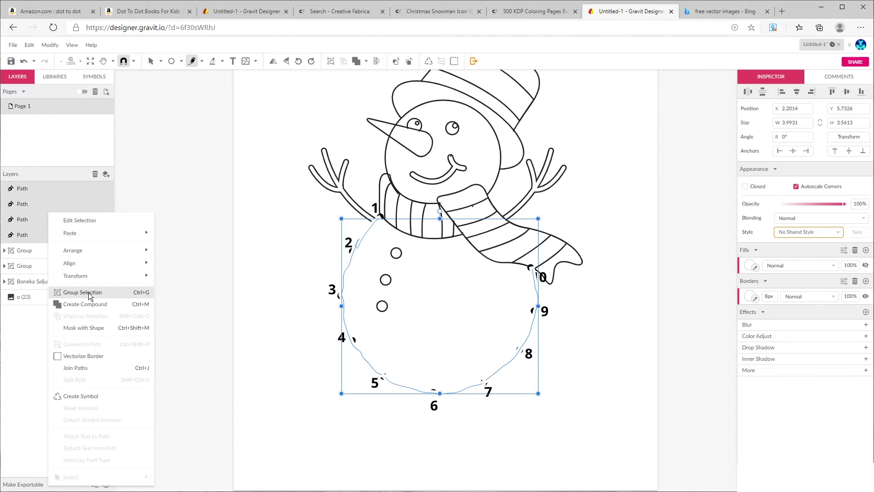
left_click(88, 292)
Make the o (23) geometric pattern background layer visible.
left_click(201, 228)
scroll(549, 331, "down", 1)
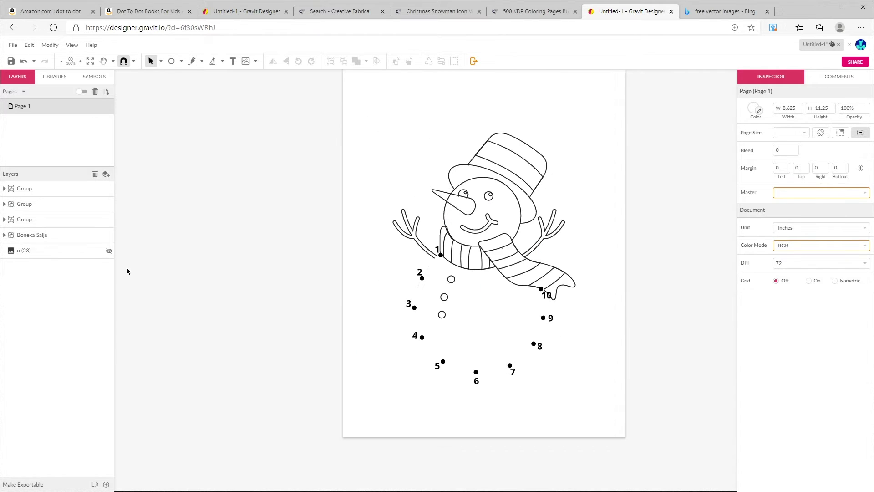
left_click(109, 250)
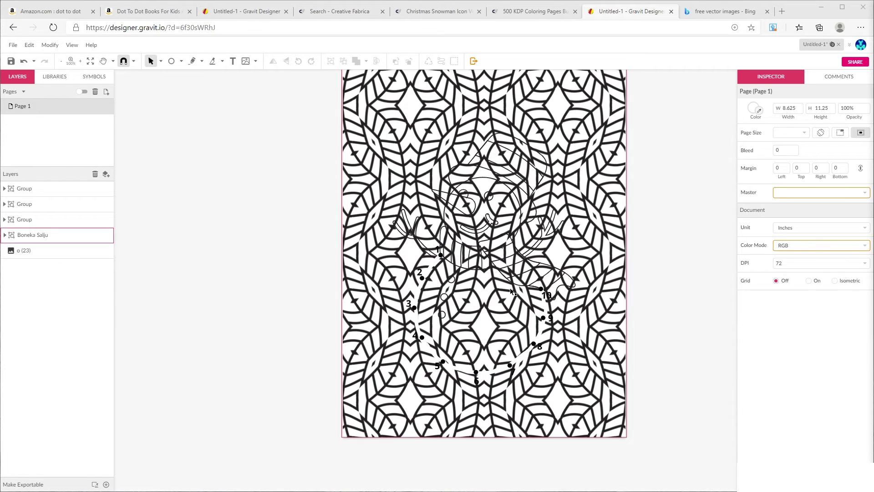
scroll(536, 310, "up", 1)
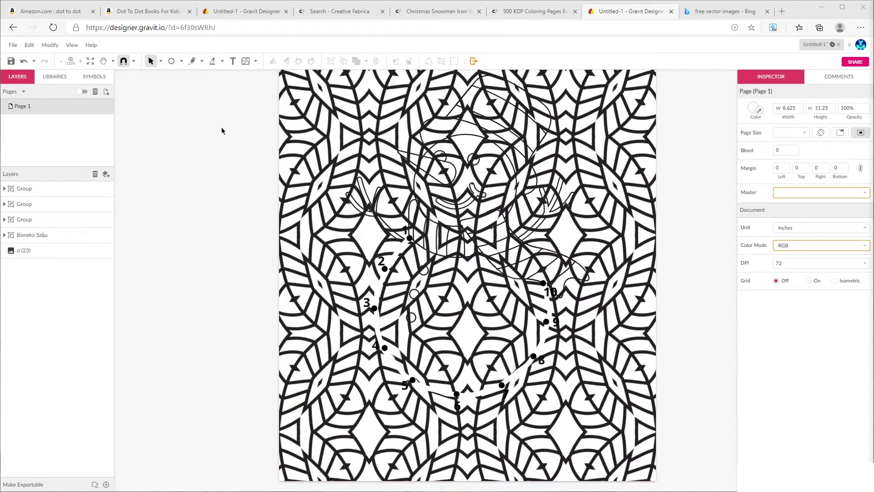
Paint thick 43 px white freehand strokes clearing the pattern around the snowman, placed beneath the artwork.
left_click(201, 61)
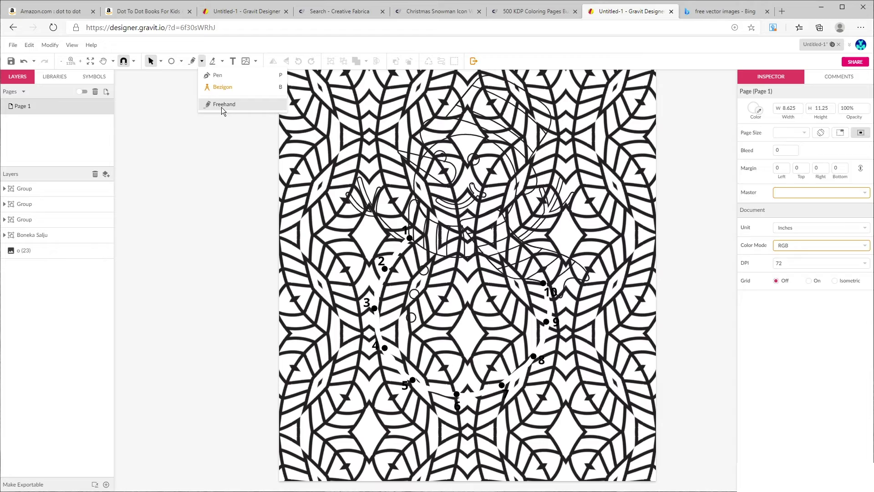
left_click(221, 108)
mouse_move(439, 258)
left_mouse_down()
mouse_move(414, 283)
mouse_move(403, 337)
mouse_move(459, 366)
mouse_move(495, 323)
left_mouse_up()
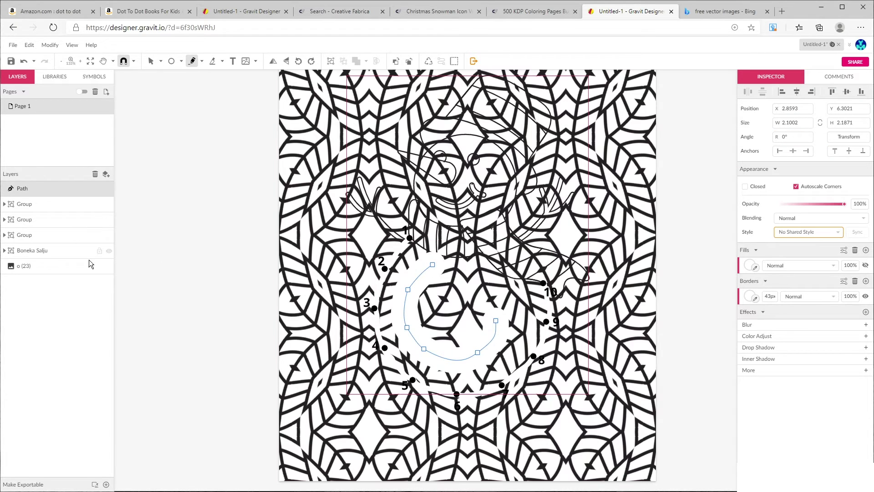
left_click_drag(82, 186, 75, 260)
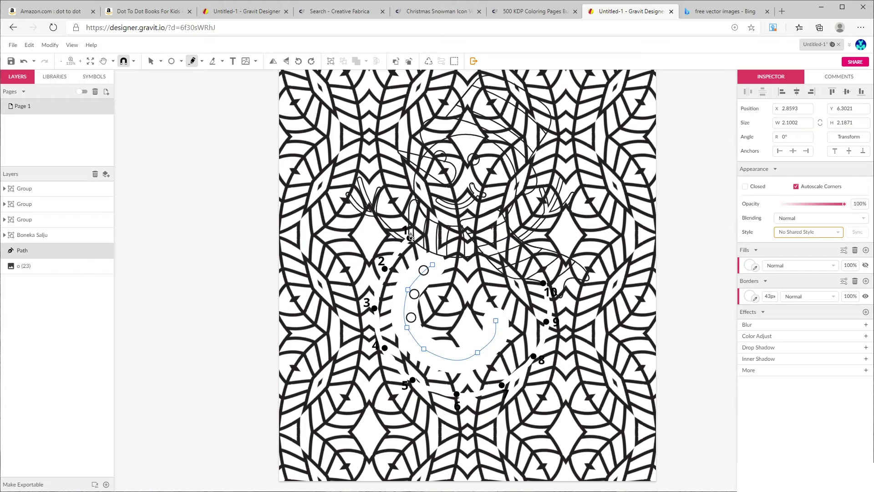
mouse_move(401, 242)
left_mouse_down()
mouse_move(381, 278)
mouse_move(375, 332)
mouse_move(400, 383)
mouse_move(455, 401)
mouse_move(507, 391)
mouse_move(549, 336)
mouse_move(545, 276)
mouse_move(497, 219)
mouse_move(586, 277)
mouse_move(567, 285)
mouse_move(535, 346)
mouse_move(395, 338)
mouse_move(459, 242)
mouse_move(499, 353)
mouse_move(478, 259)
mouse_move(431, 323)
mouse_move(436, 272)
mouse_move(394, 333)
mouse_move(371, 336)
left_mouse_up()
mouse_move(387, 386)
left_mouse_down()
mouse_move(446, 404)
mouse_move(477, 407)
mouse_move(401, 393)
mouse_move(358, 301)
mouse_move(389, 225)
mouse_move(381, 194)
left_mouse_up()
mouse_move(435, 230)
left_mouse_down()
mouse_move(410, 170)
mouse_move(438, 124)
mouse_move(472, 89)
mouse_move(536, 98)
mouse_move(546, 136)
mouse_move(513, 199)
mouse_move(428, 179)
mouse_move(505, 182)
mouse_move(487, 184)
mouse_move(505, 155)
mouse_move(478, 99)
mouse_move(504, 117)
mouse_move(465, 235)
left_mouse_up()
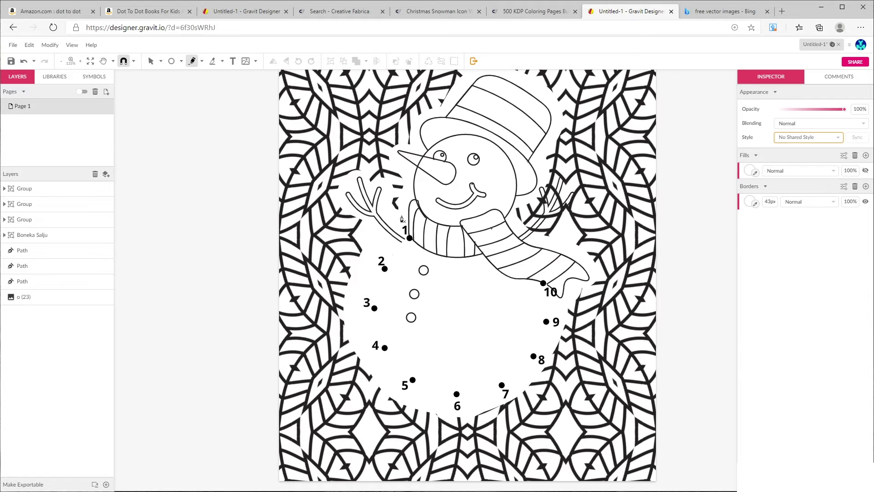
mouse_move(520, 236)
left_mouse_down()
mouse_move(558, 204)
mouse_move(539, 228)
mouse_move(544, 205)
mouse_move(560, 210)
mouse_move(538, 268)
left_mouse_up()
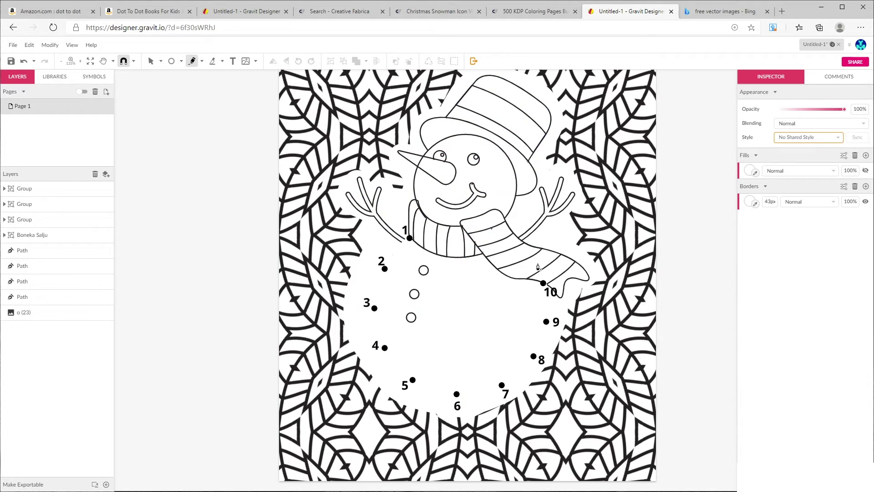
mouse_move(556, 324)
left_mouse_down()
mouse_move(549, 367)
mouse_move(476, 405)
left_mouse_up()
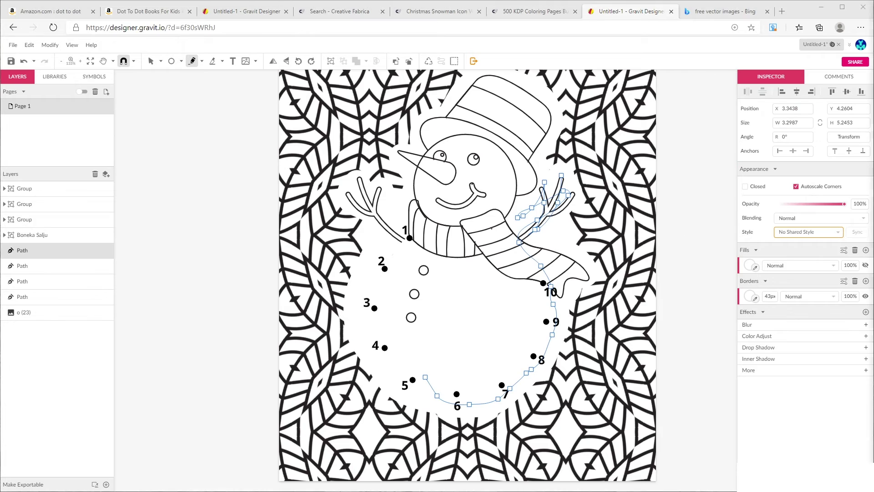
left_click(690, 271)
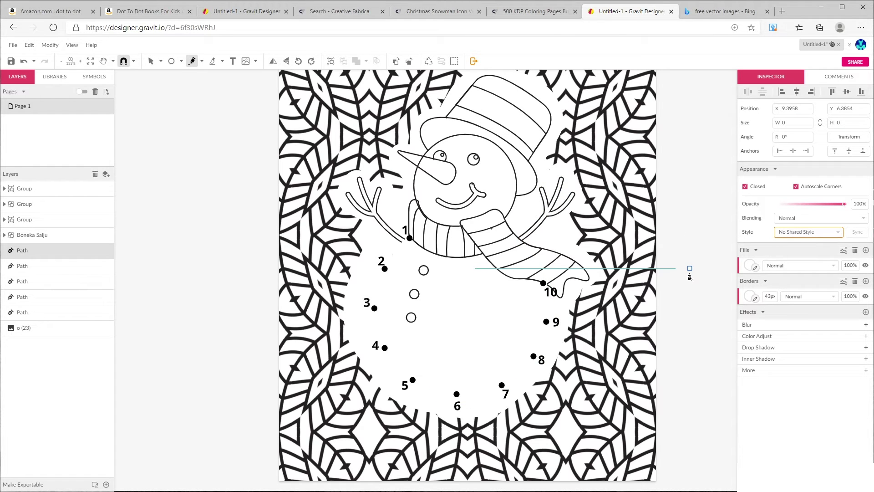
key("ctrl+z")
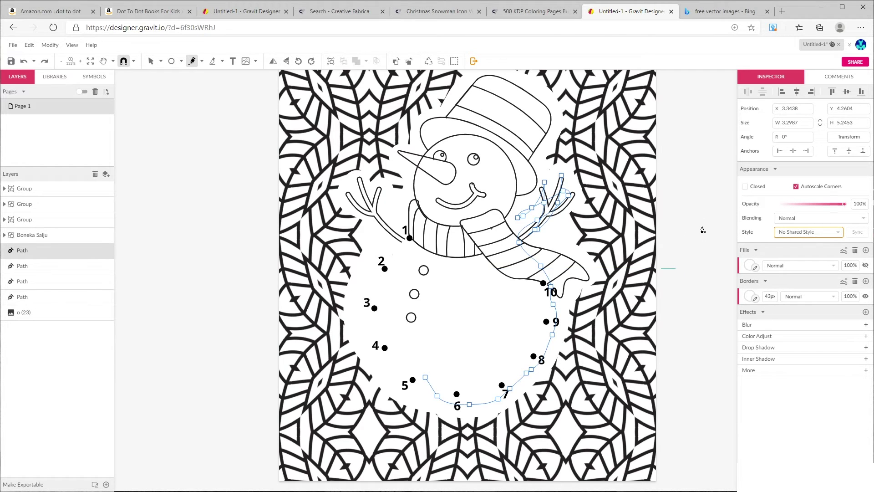
key("Escape")
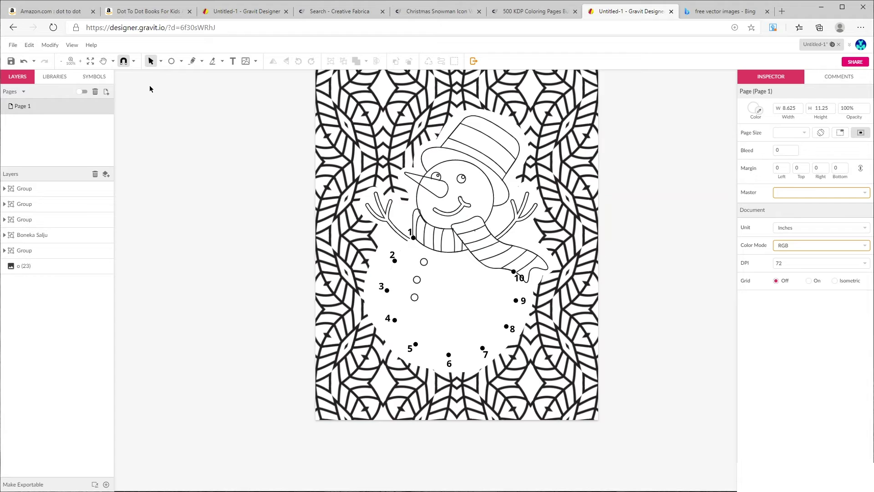
Review the PDF Document export resolution options under File > Export without exporting.
left_click(7, 46)
mouse_move(113, 211)
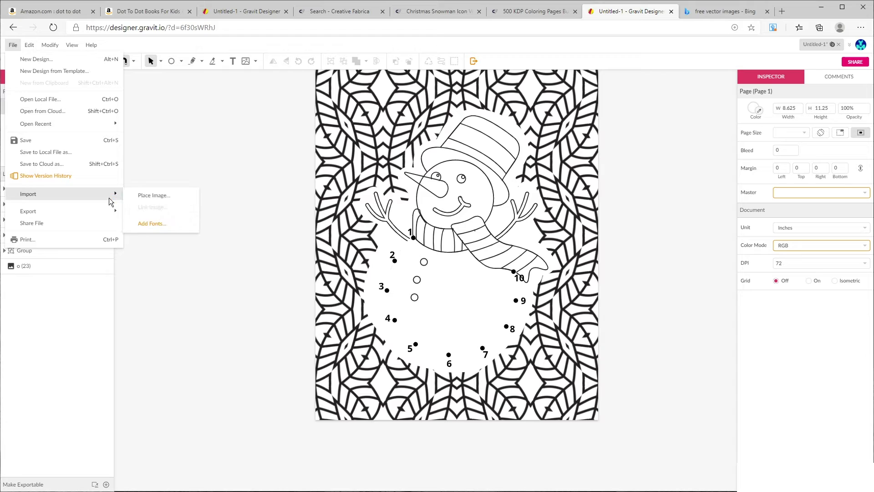
mouse_move(167, 265)
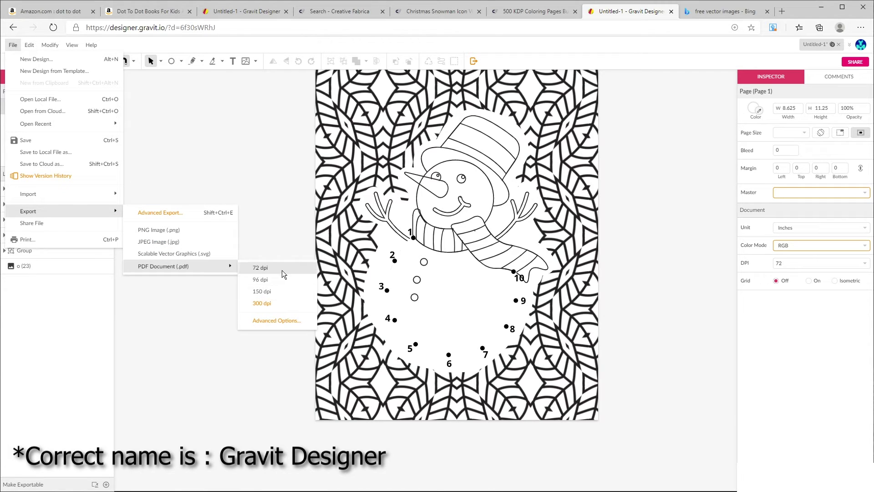
left_click(281, 226)
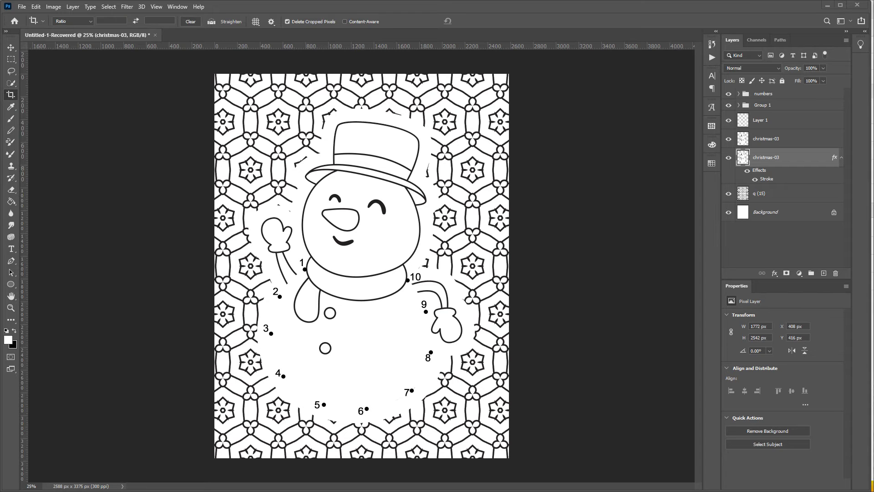
Create a new 8.625 × 11.25 in, 300 ppi blank document.
left_click(21, 6)
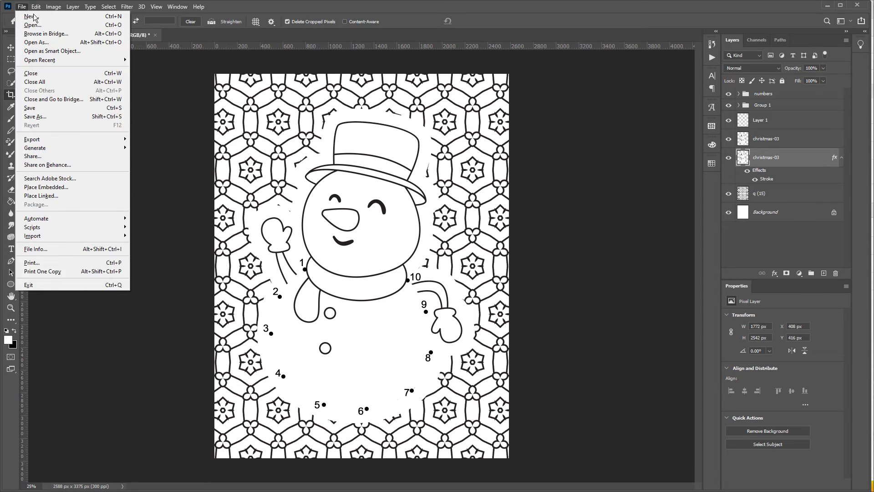
left_click(31, 16)
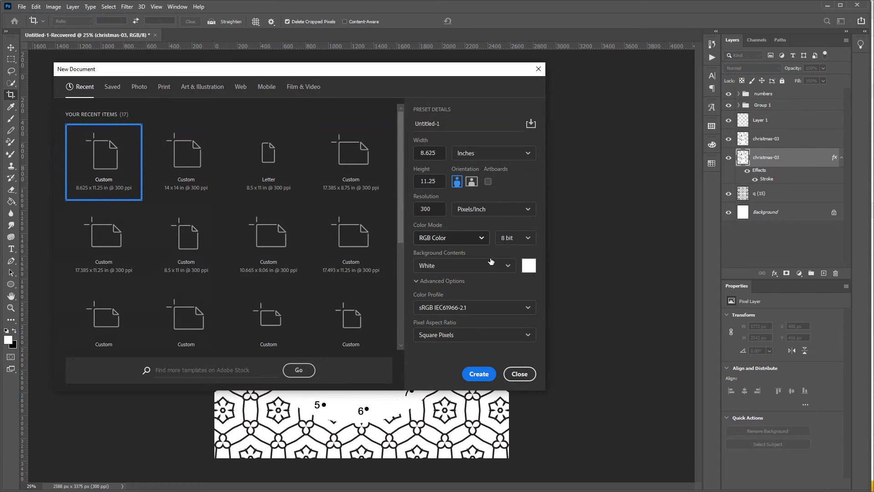
left_click(479, 375)
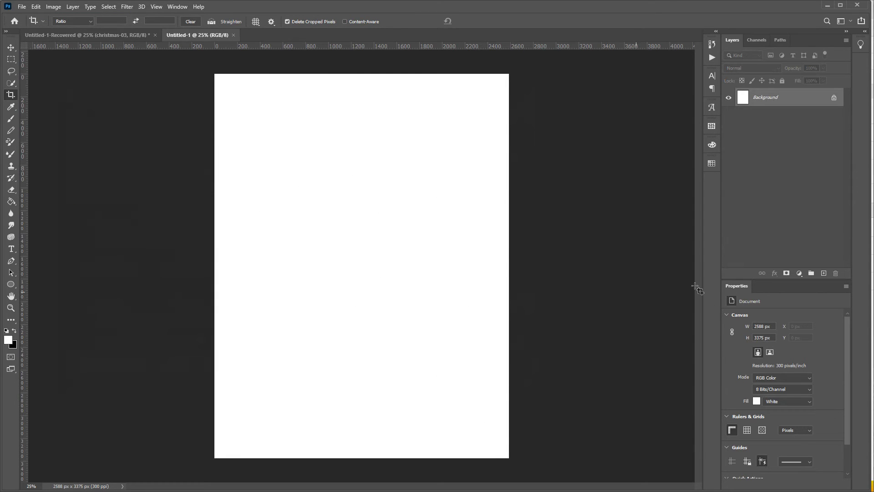
Place the pattern image (20).jpg and the elf drawing onto the new page.
key("alt+Tab")
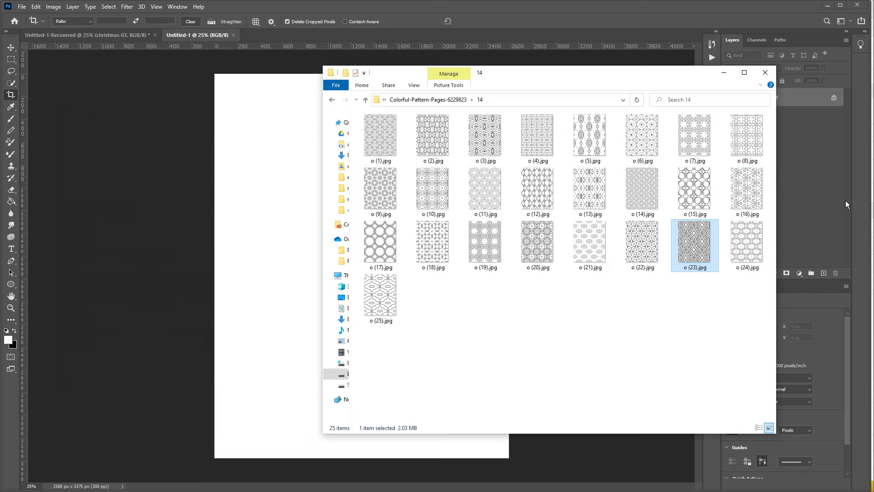
left_click_drag(545, 252, 311, 272)
key("Return")
key("alt+Tab")
left_click_drag(292, 234, 289, 231)
key("Return")
Delete the white area around the elf with the Magic Wand and hide the pattern layer.
key("w")
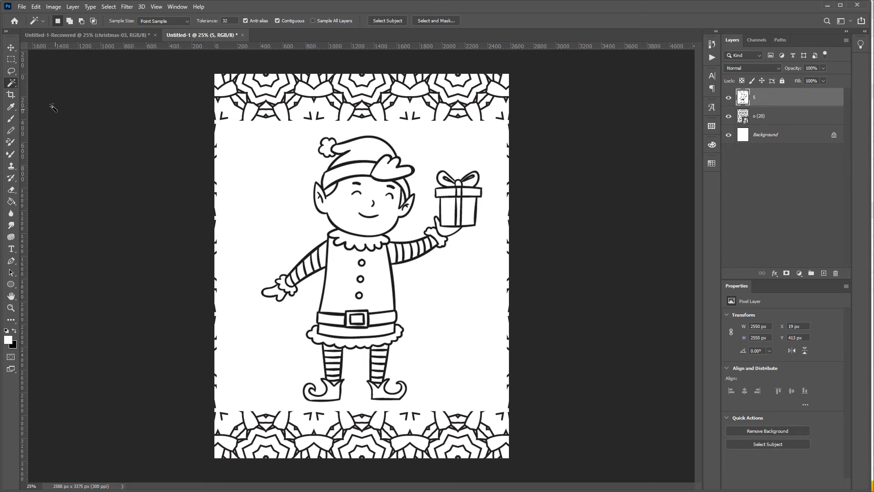
left_click(245, 172)
key("Delete")
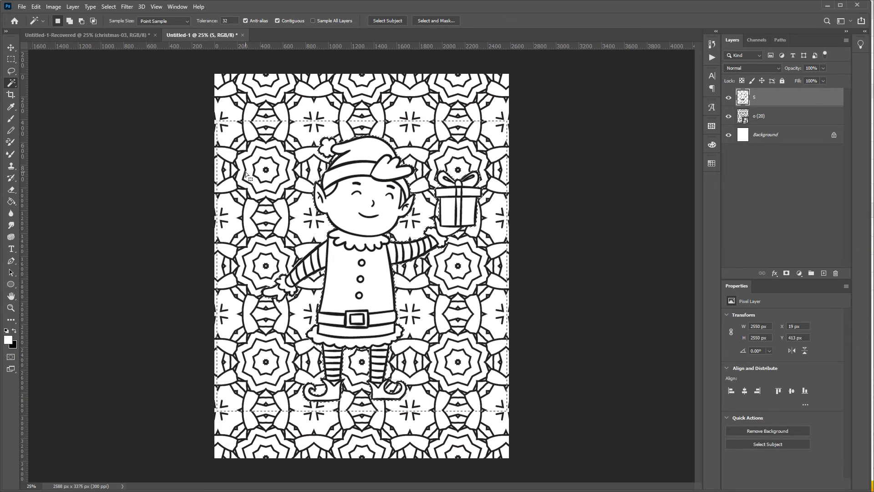
key("ctrl+d")
left_click(783, 205)
left_click(728, 116)
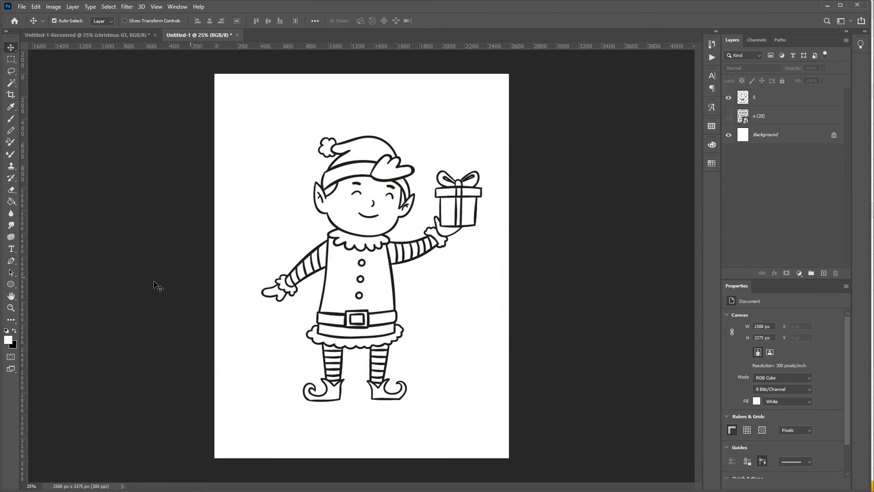
Draw a small ellipse dot with a black fill and outline.
key("v")
left_click(12, 286)
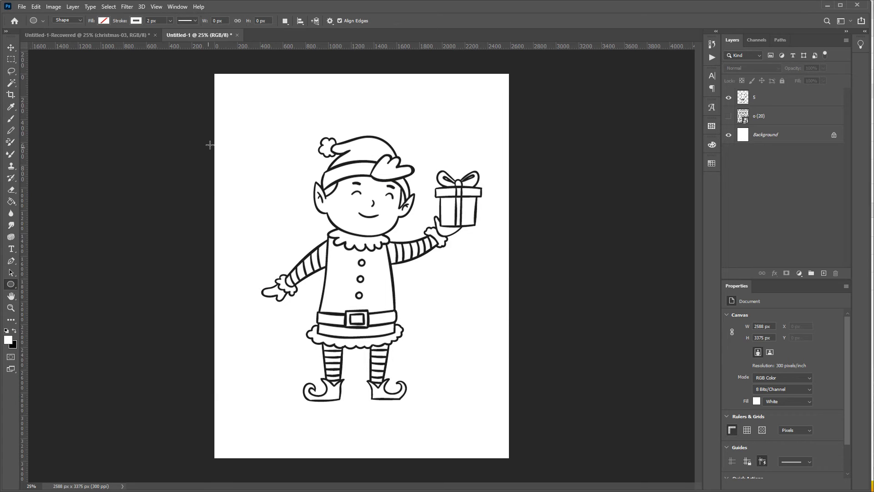
left_click_drag(234, 139, 234, 141)
left_click(730, 359)
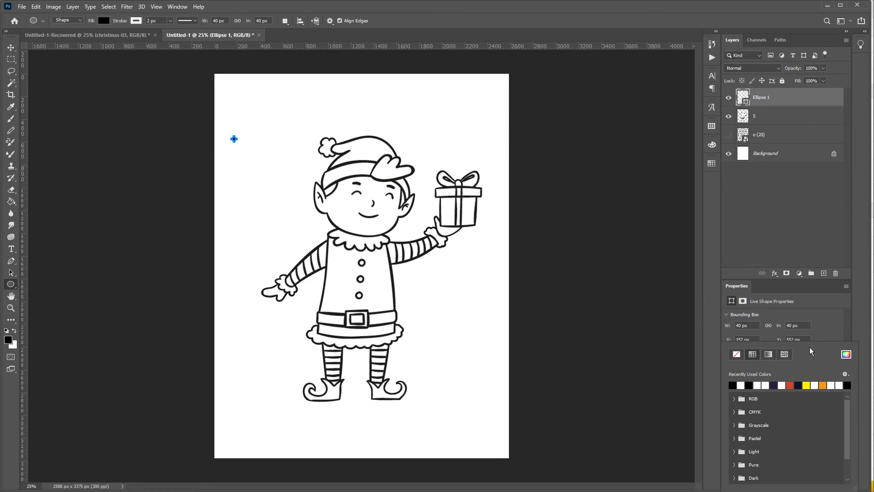
left_click(828, 317)
left_click(747, 359)
left_click(818, 330)
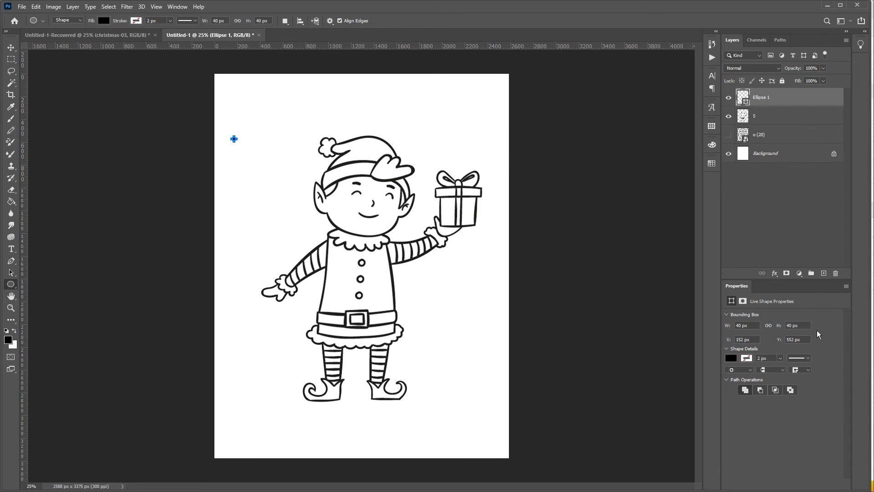
Add a '1' label beside the dot and move both onto the elf's collar.
left_click(12, 249)
left_click(247, 157)
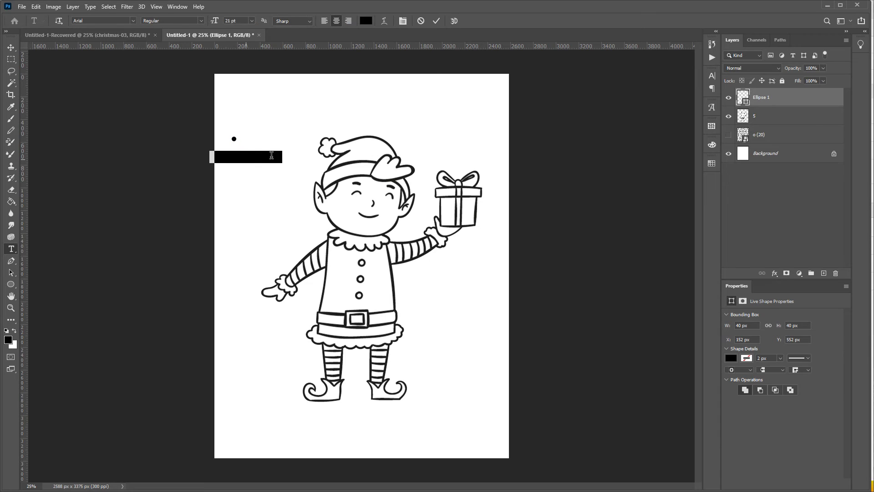
type("1")
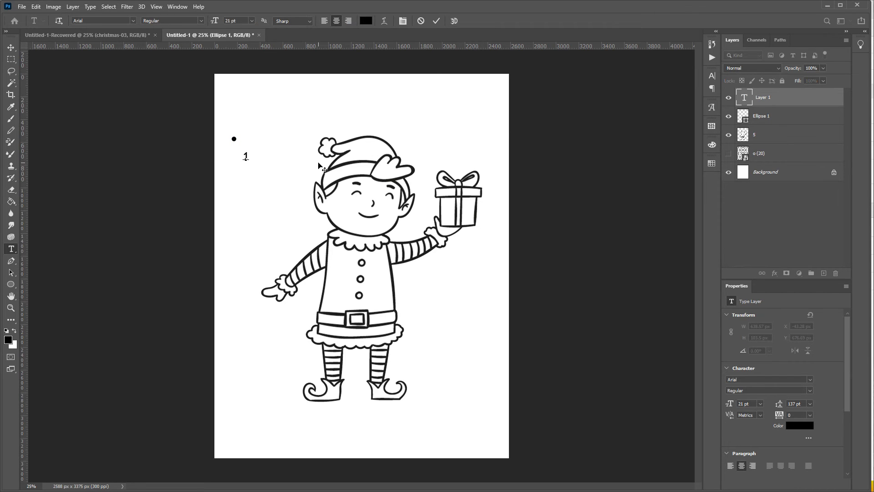
key("Escape")
key("v")
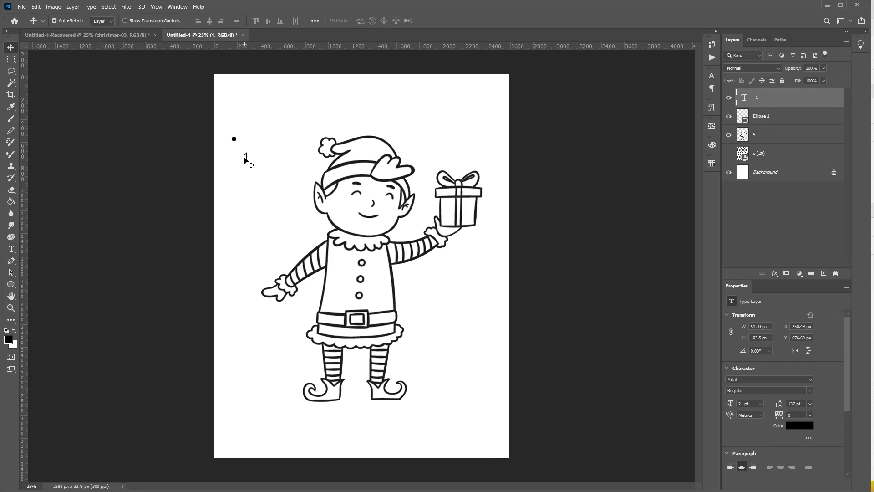
left_click_drag(245, 156, 232, 140)
left_click(234, 138, "shift")
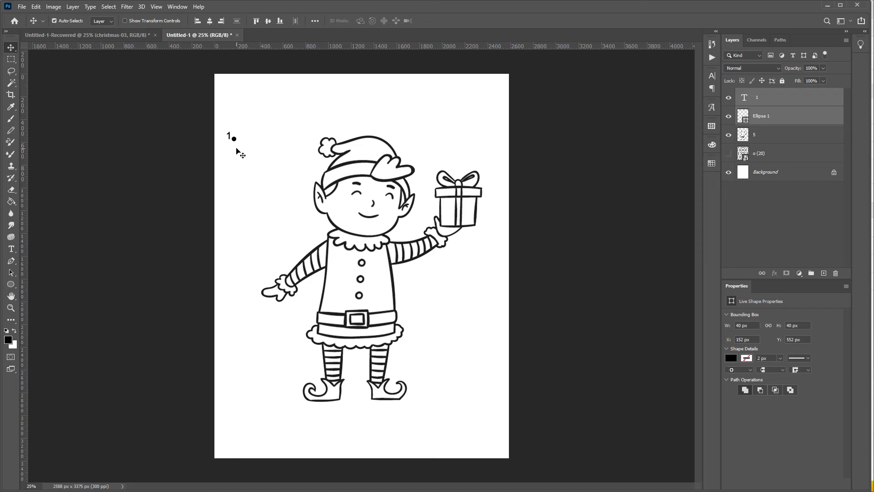
mouse_move(235, 141)
left_mouse_down()
mouse_move(243, 166)
mouse_move(330, 242)
mouse_move(313, 315)
mouse_move(387, 243)
mouse_move(392, 263)
left_mouse_up()
Copy the numbered dot around the elf's arms, belt and skirt, spacing the labels.
scroll(329, 240, "up", 1)
left_click_drag(392, 263, 399, 315)
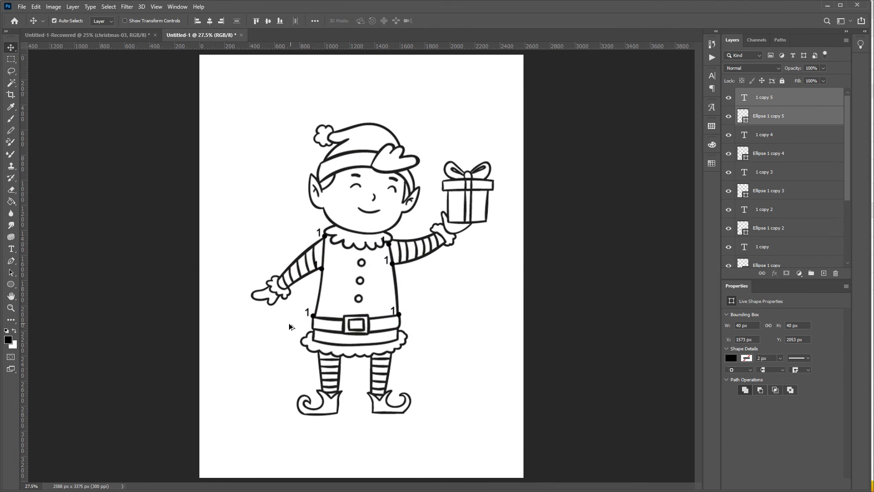
left_click(313, 319)
mouse_move(313, 319)
left_mouse_down()
mouse_move(312, 338)
mouse_move(398, 338)
mouse_move(342, 346)
mouse_move(343, 357)
left_mouse_up()
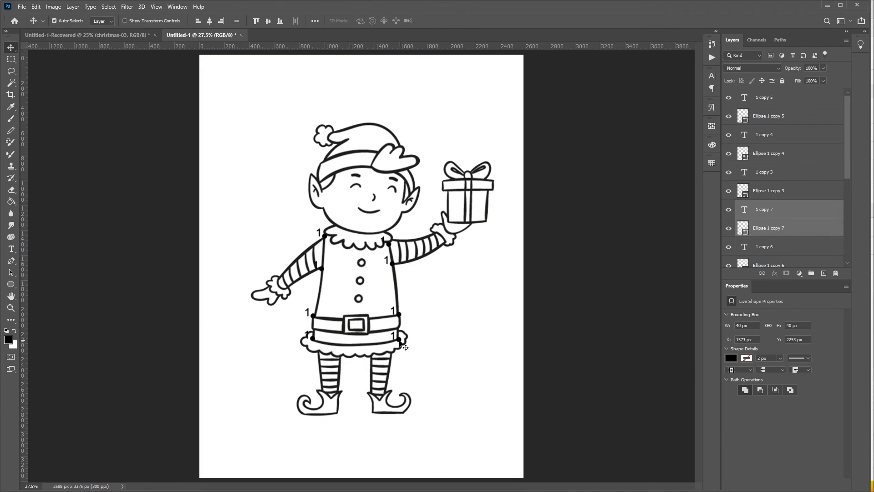
key("Delete")
mouse_move(400, 339)
left_mouse_down()
mouse_move(408, 340)
mouse_move(398, 328)
left_mouse_up()
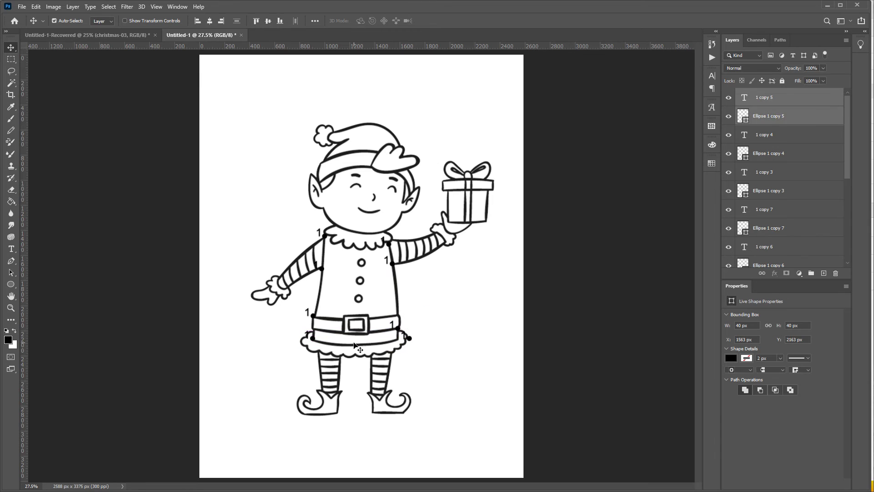
mouse_move(314, 315)
left_mouse_down()
mouse_move(302, 346)
mouse_move(338, 344)
mouse_move(337, 359)
mouse_move(331, 354)
left_mouse_up()
left_click(312, 339)
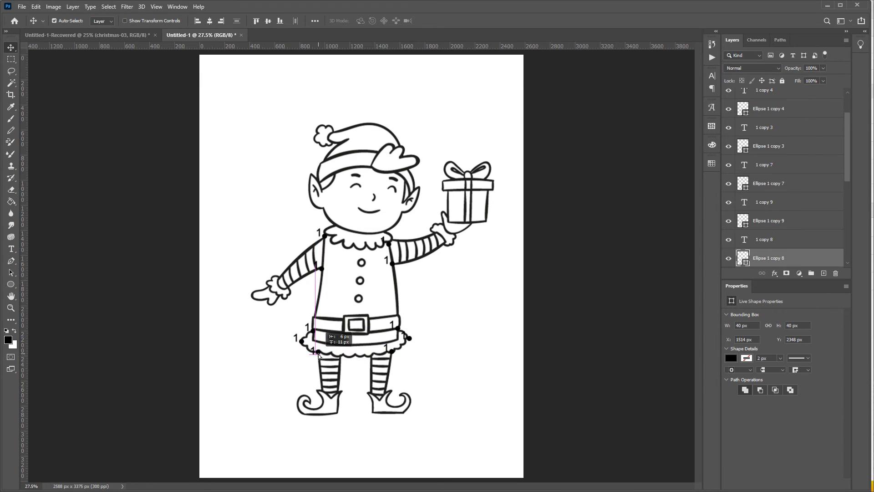
scroll(387, 265, "up", 2)
left_click_drag(416, 279, 434, 294)
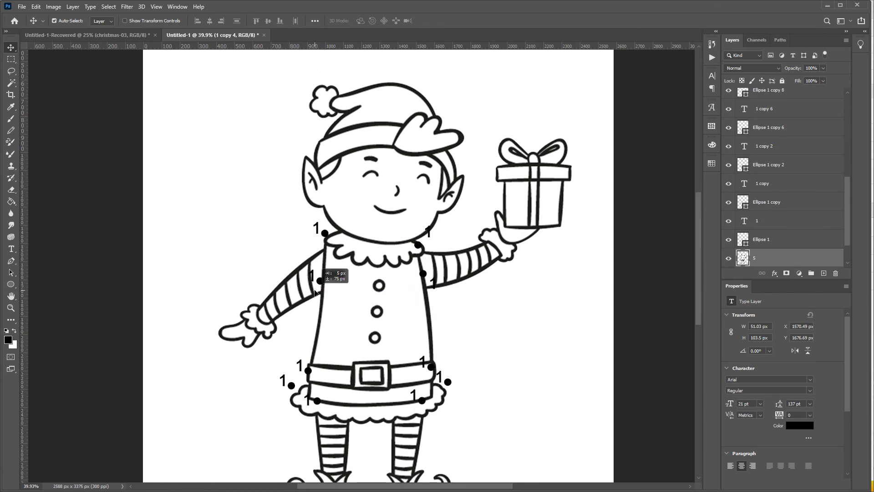
left_click_drag(312, 275, 312, 292)
left_click_drag(439, 377, 460, 385)
Renumber the copied labels 2 through 10 around the elf.
double_click(312, 291)
type("2")
double_click(299, 365)
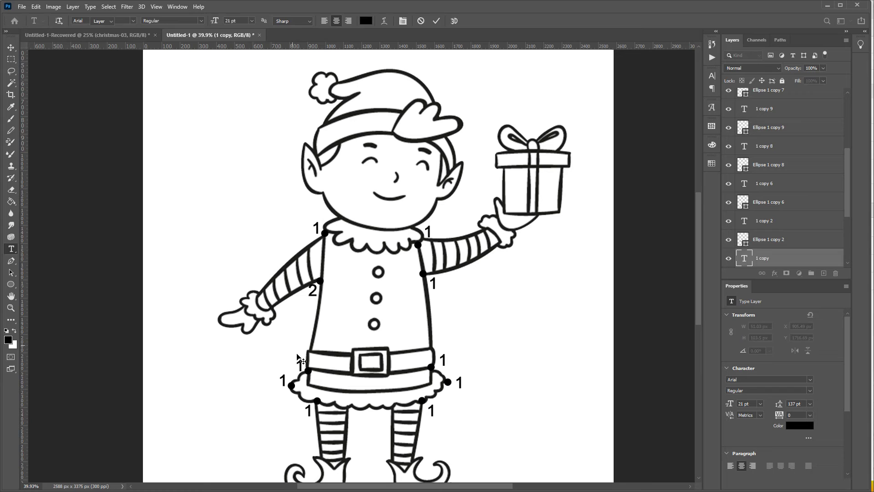
type("3")
double_click(283, 380)
type("4")
double_click(308, 411)
type("5")
double_click(431, 411)
type("6")
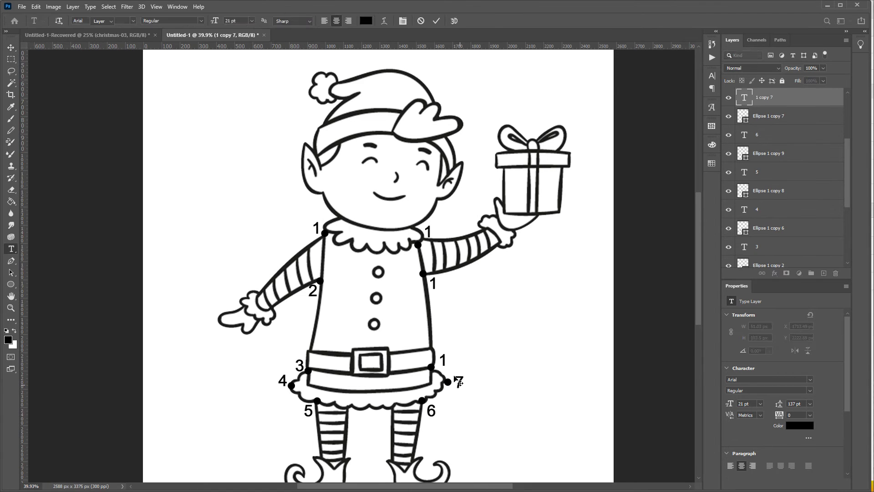
double_click(459, 383)
type("78")
double_click(433, 283)
type("9")
double_click(428, 231)
type("10")
key("ctrl+Return")
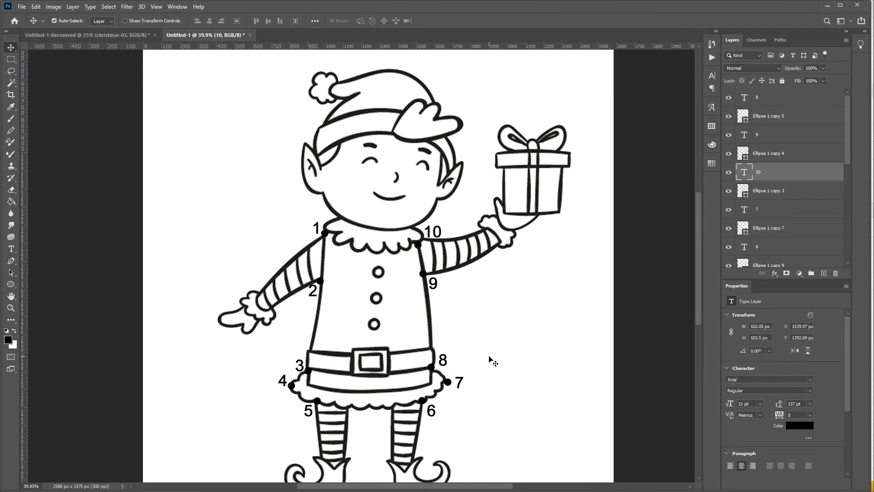
Nudge dot 3 up-left and dot 8 slightly right.
scroll(492, 360, "down", 1)
left_click_drag(310, 366, 305, 362)
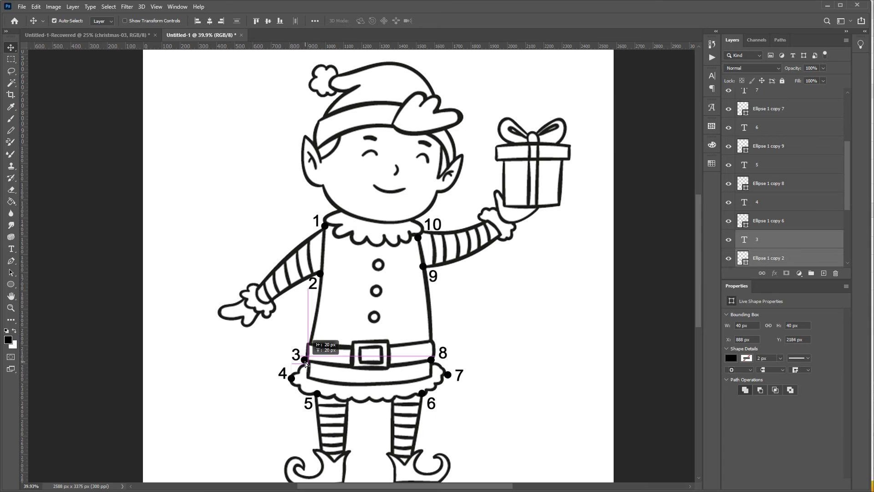
left_click_drag(445, 359, 448, 360)
Group all the dot and number layers together and select the elf drawing layer.
key("ctrl+alt+a")
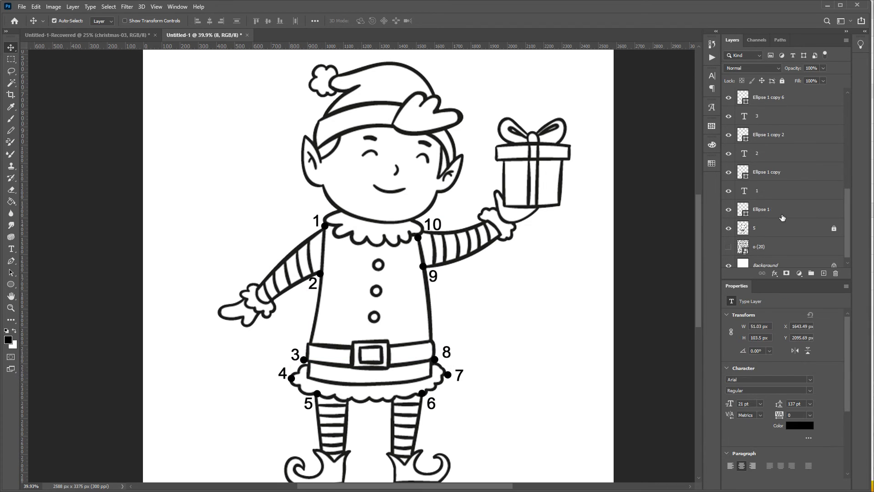
key("ctrl+g")
key("b")
left_click(14, 331)
Erase the elf's outline between dots 1–2, 3–5 and 10–8.
key("alt+bracketleft")
key("e")
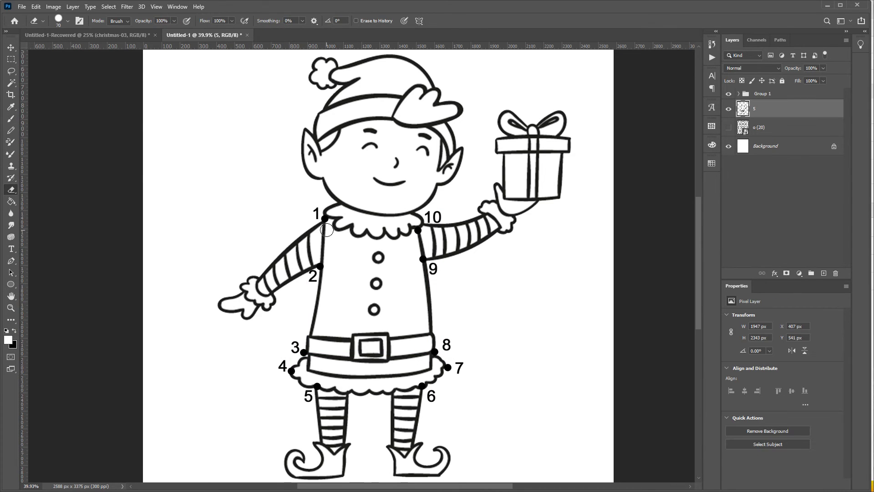
left_click_drag(326, 231, 310, 330)
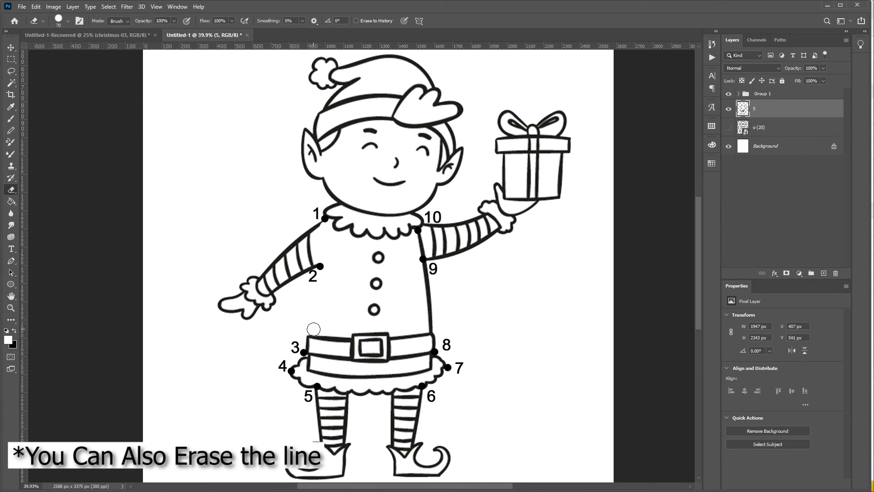
mouse_move(299, 363)
left_mouse_down()
mouse_move(303, 389)
mouse_move(314, 389)
left_mouse_up()
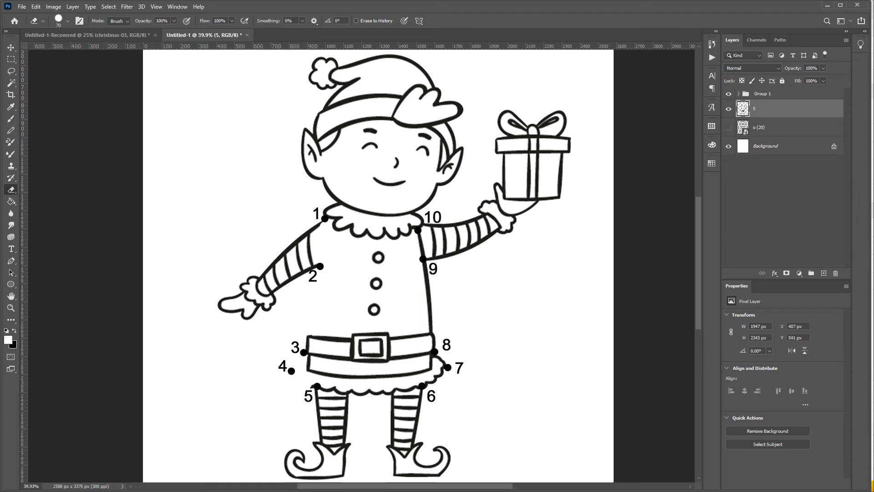
left_click_drag(420, 240, 430, 388)
Erase the ruffle edge between the legs and near dot 5, then zoom out.
left_click_drag(353, 390, 415, 385)
mouse_move(328, 387)
left_mouse_down()
mouse_move(308, 386)
mouse_move(313, 403)
mouse_move(278, 359)
mouse_move(390, 385)
left_mouse_up()
scroll(331, 397, "up", 5)
scroll(335, 351, "up", 1)
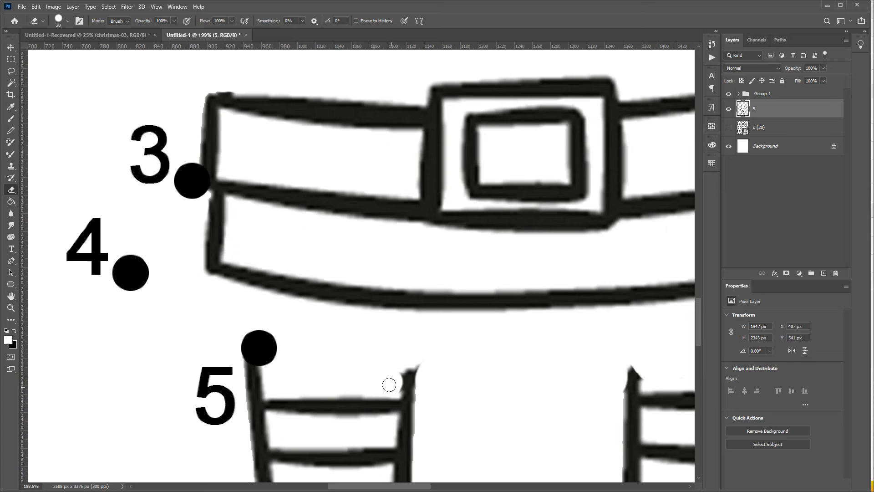
scroll(469, 377, "right", 5)
scroll(468, 377, "down", 1)
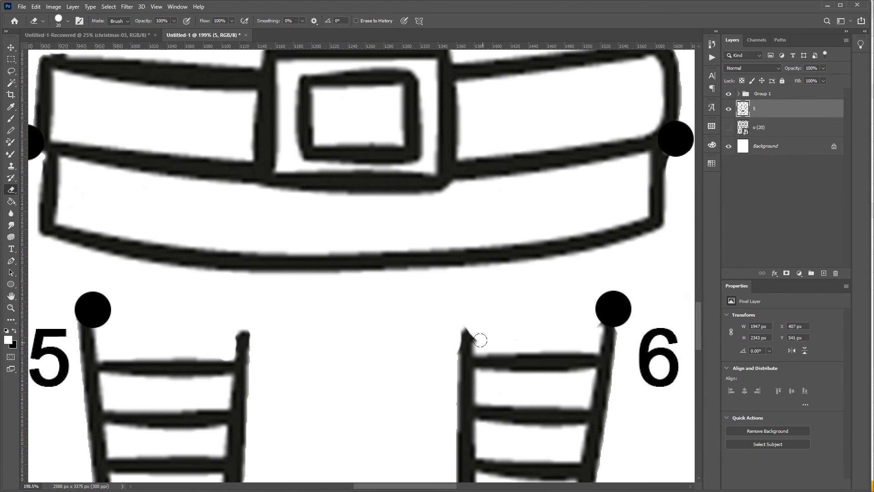
scroll(556, 330, "down", 4)
scroll(343, 204, "up", 4)
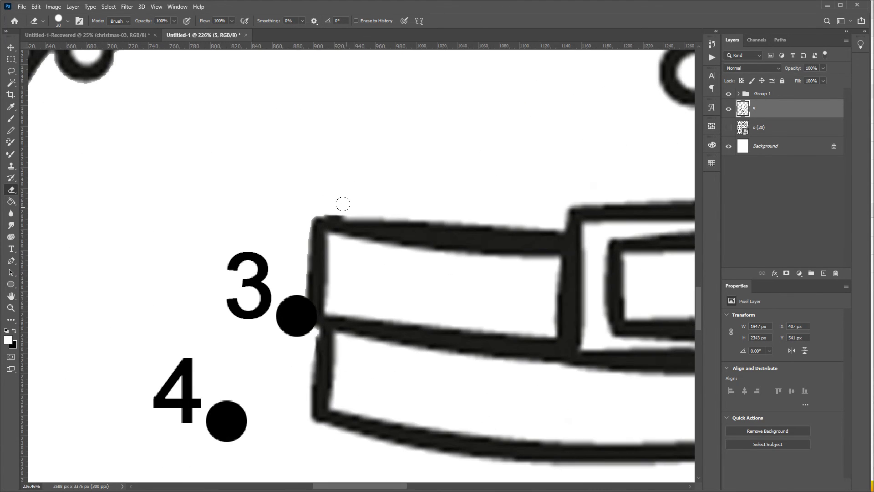
scroll(355, 197, "down", 5)
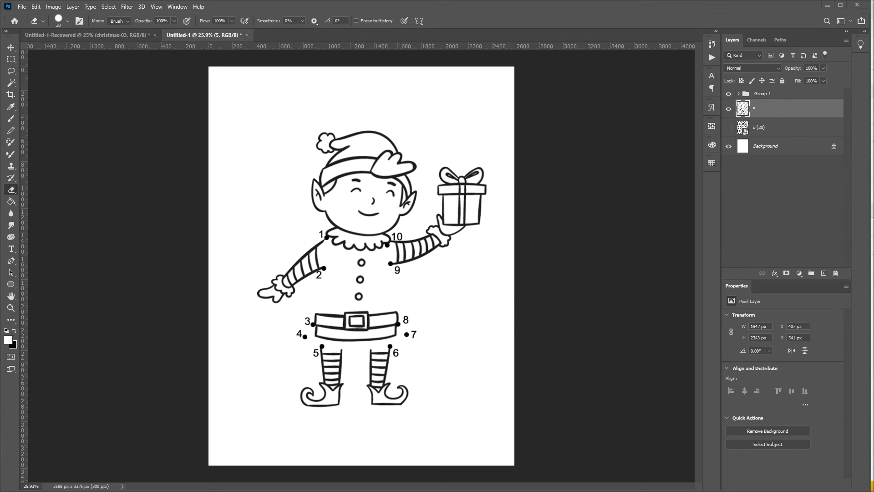
Show the pattern background and duplicate elf layer 5 as '5 copy'.
left_click(729, 128)
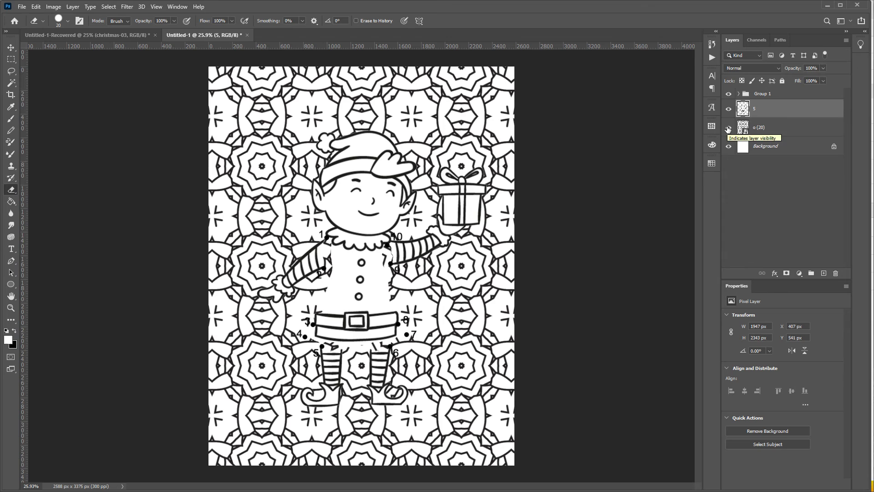
right_click(790, 112)
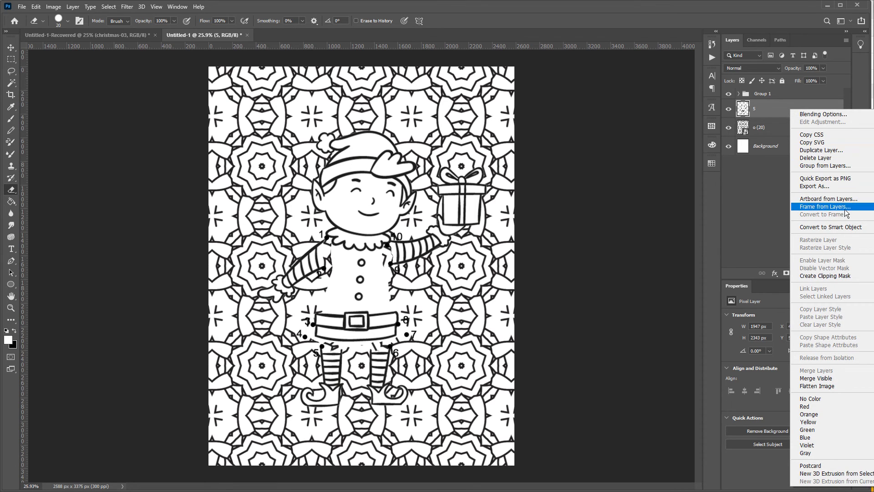
left_click(829, 149)
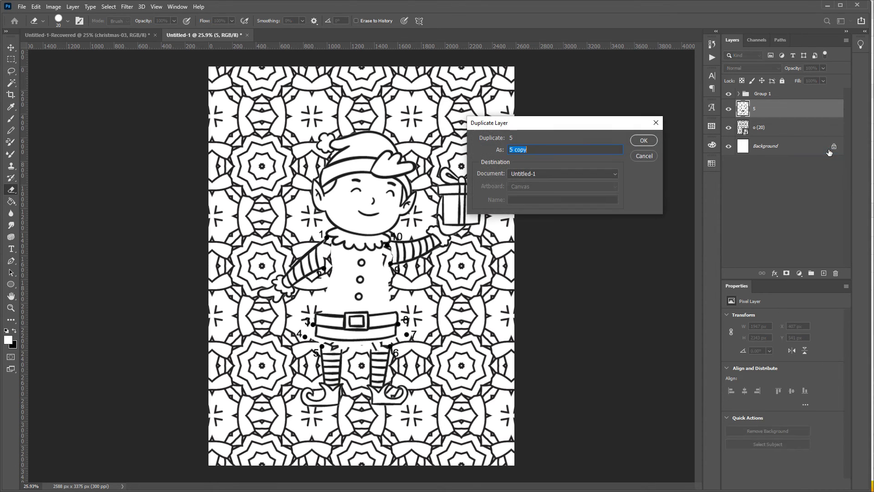
left_click(645, 141)
Give the original elf layer 5 a white, outside 125 px stroke.
left_click(783, 131)
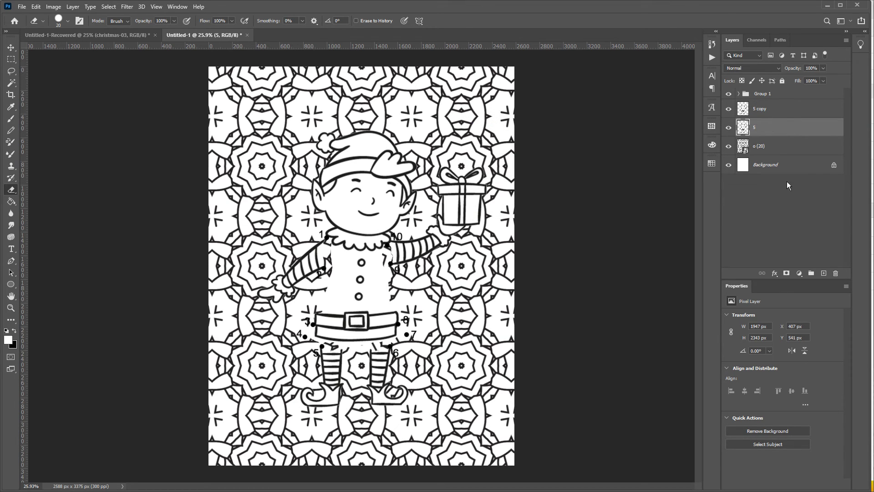
left_click(775, 273)
left_click(792, 283)
left_click(471, 178)
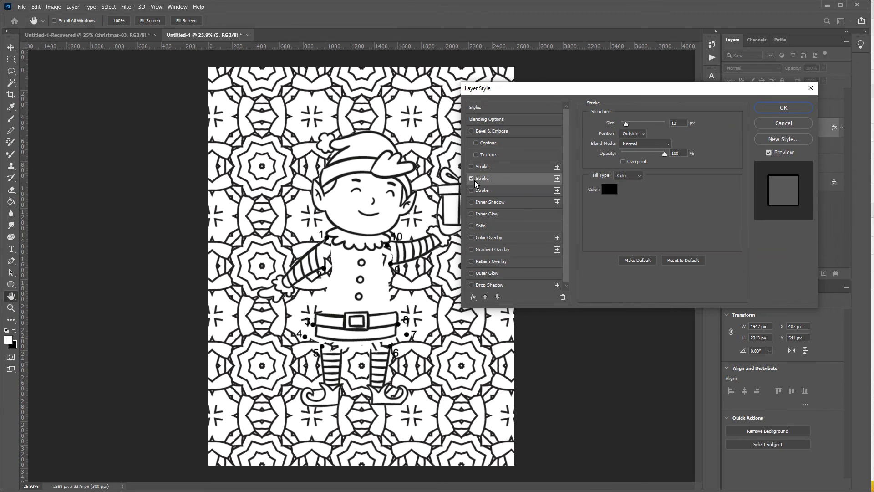
left_click(609, 189)
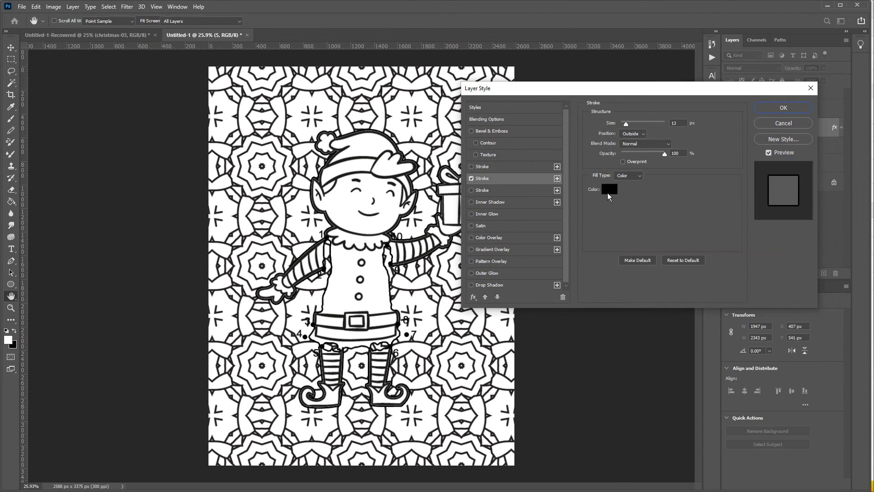
left_click_drag(251, 278, 208, 228)
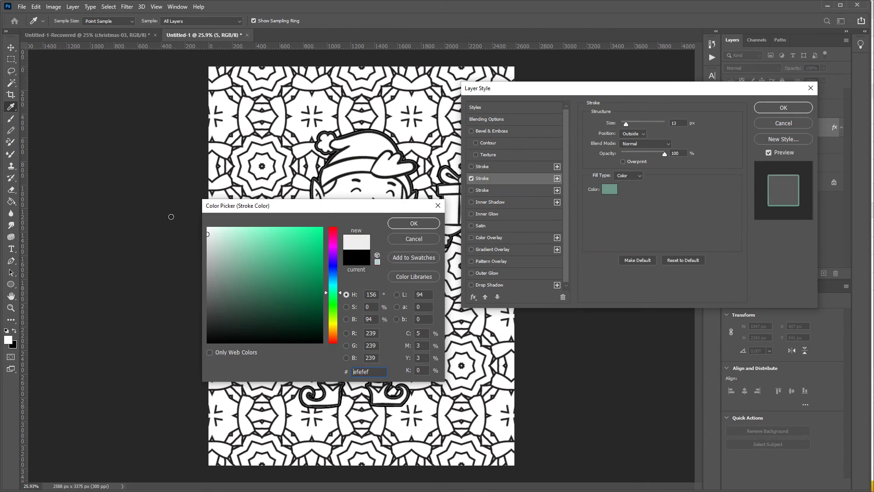
left_click(413, 223)
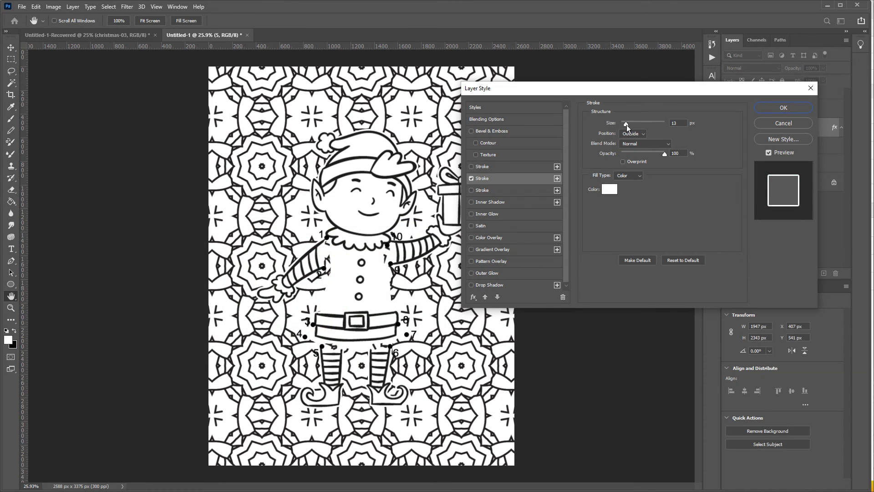
left_click_drag(627, 125, 646, 128)
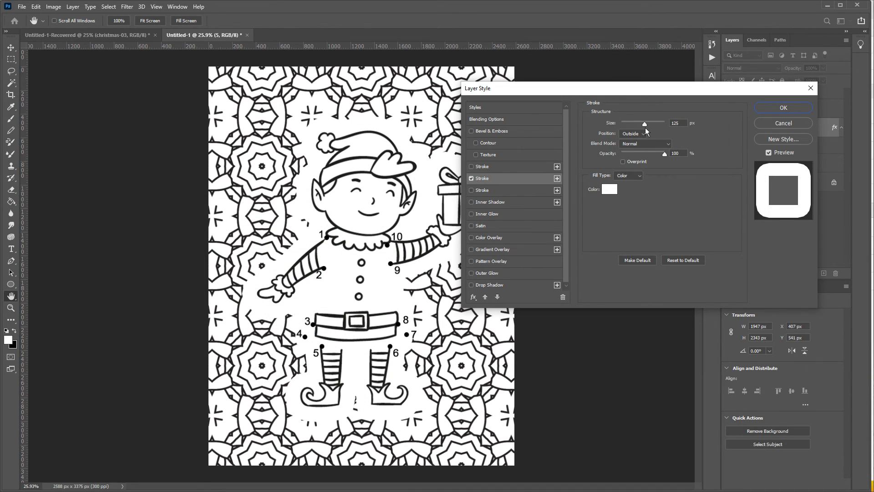
left_click(781, 109)
key("e")
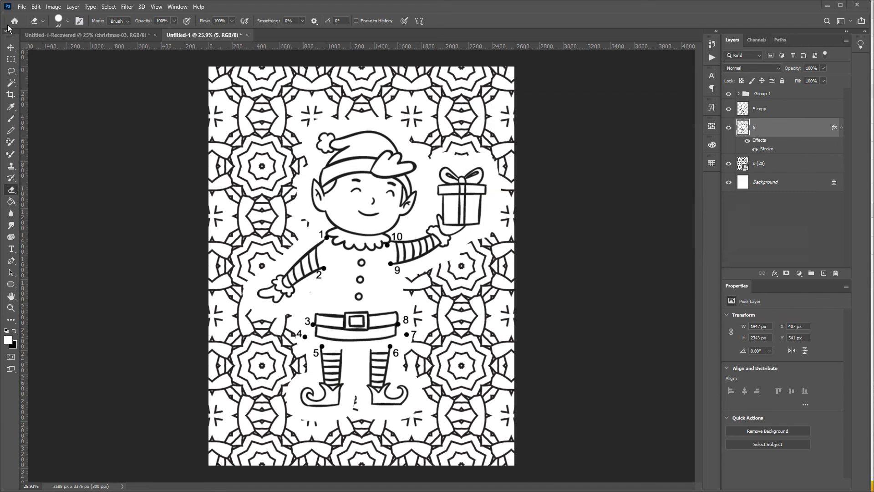
left_click(21, 9)
Save the elf page and go to iamtoolbox.com.
left_click(56, 109)
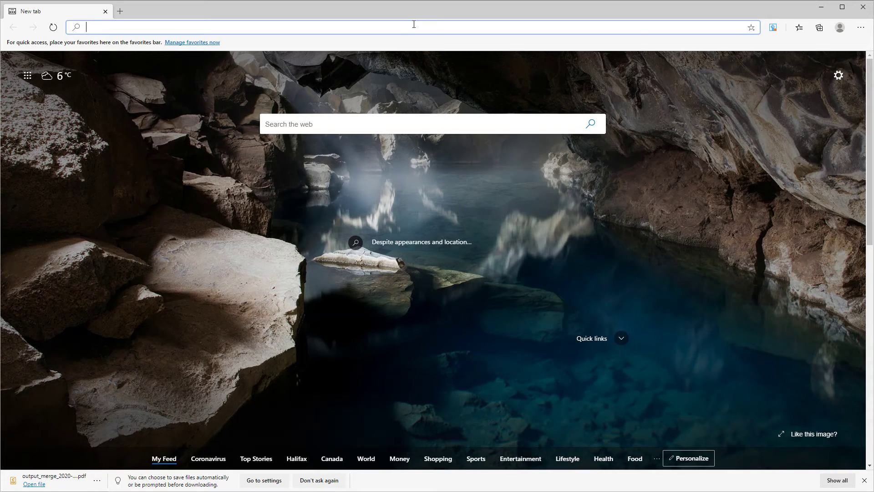
type("IAMT")
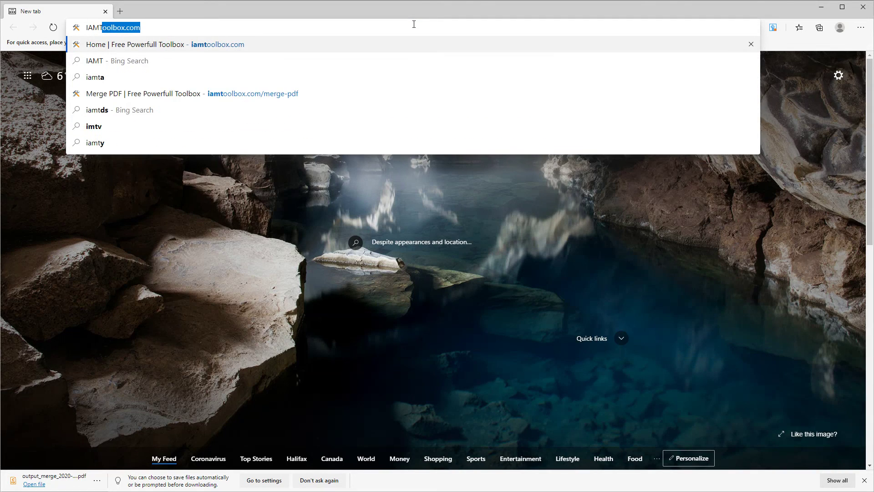
type("OOLBOX.COM")
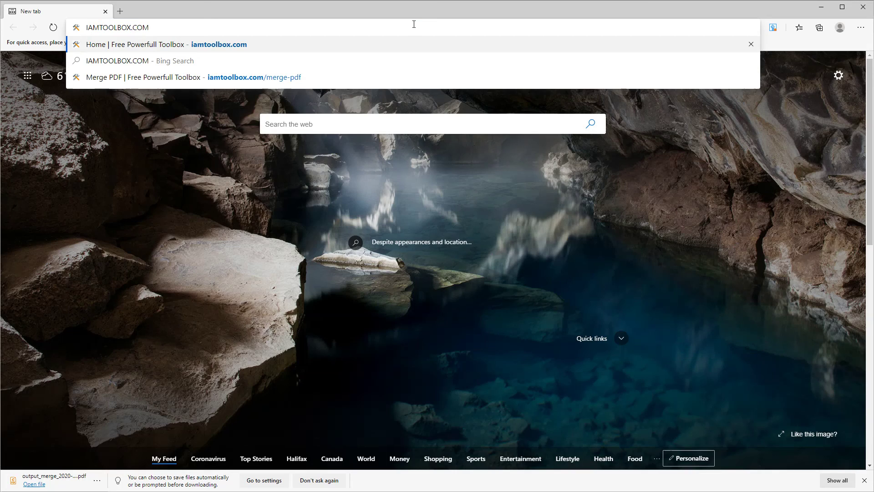
key("Return")
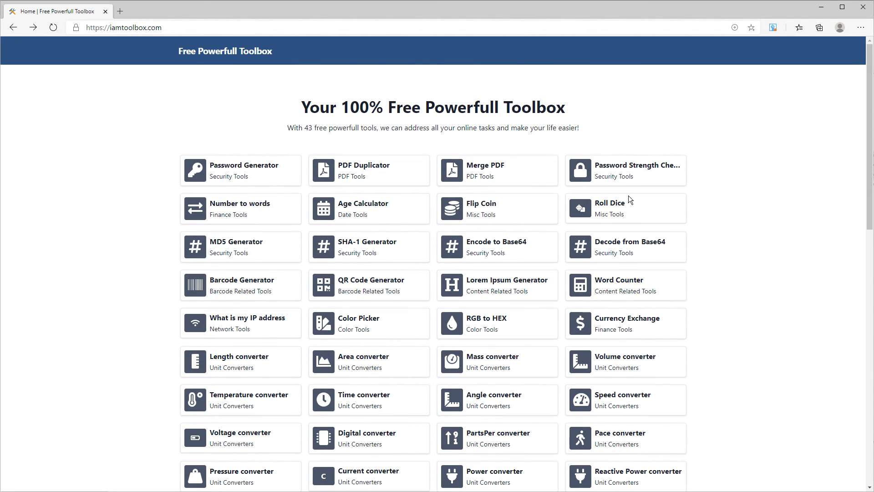
Merge 1.pdf, 2.pdf and 3.pdf with the Merge PDF tool and download the result.
left_click(493, 173)
key("alt+Tab")
left_click_drag(515, 156, 245, 158)
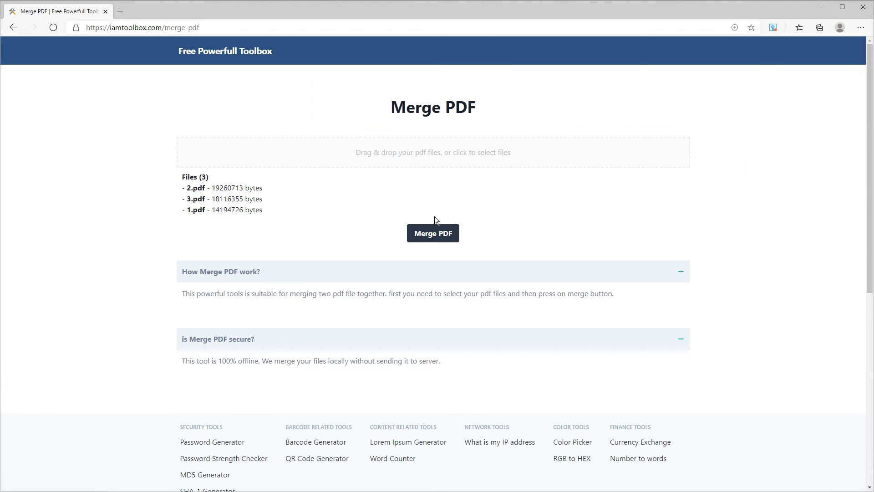
left_click(438, 238)
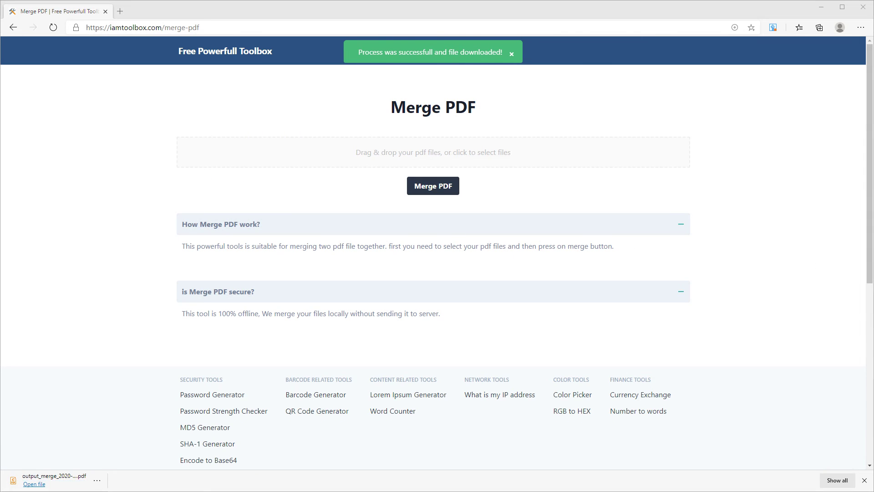
Stretch the elf picture to fill slide 8, select slide 6, and minimize PowerPoint.
key("alt+Tab")
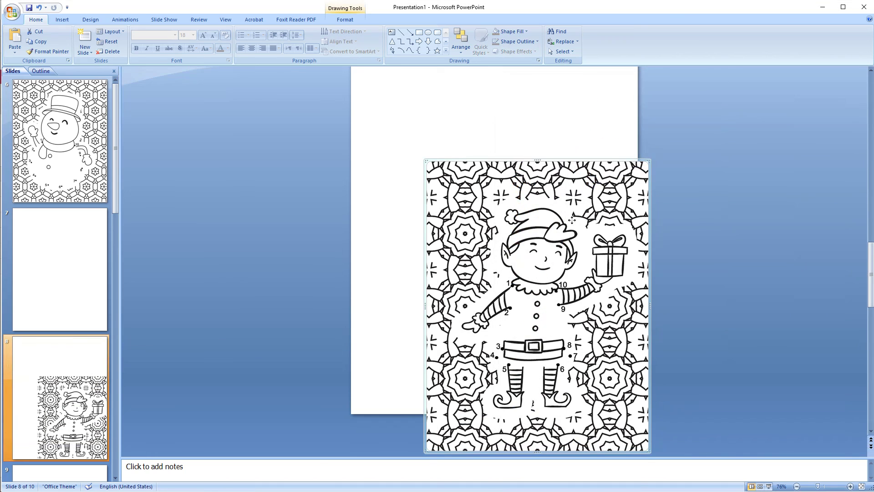
left_click_drag(571, 217, 528, 145)
left_click(59, 136)
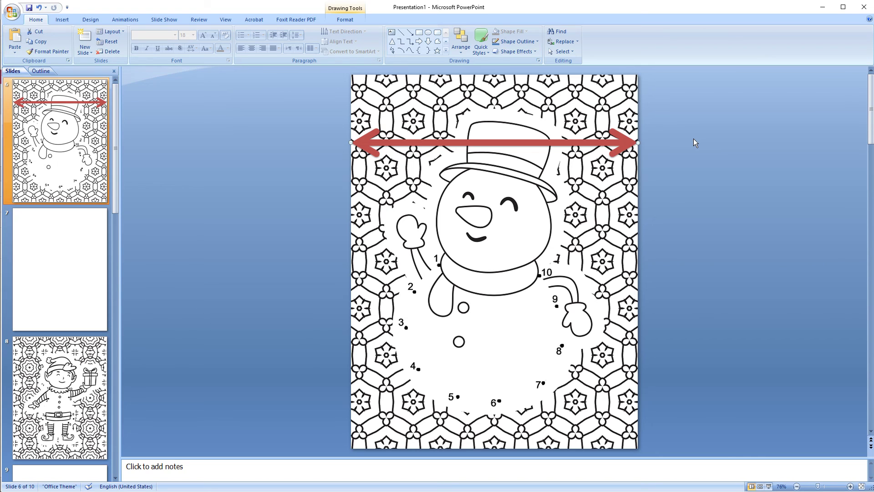
left_click(823, 8)
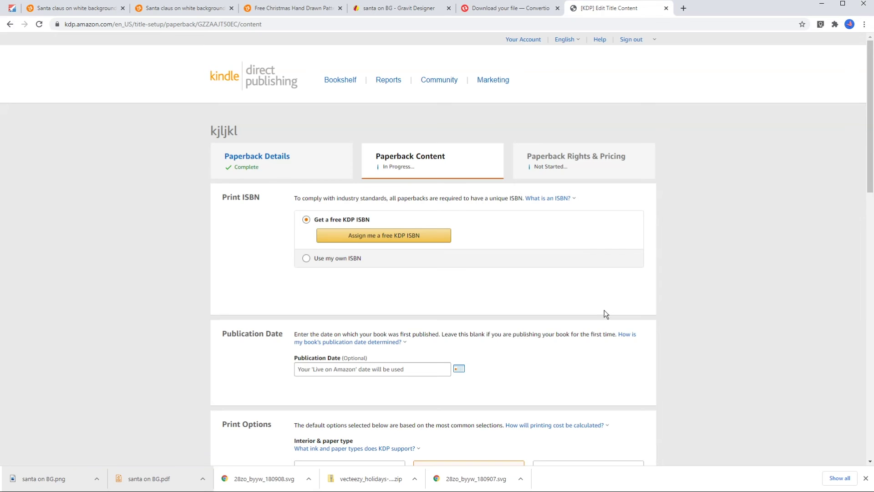
scroll(606, 314, "down", 8)
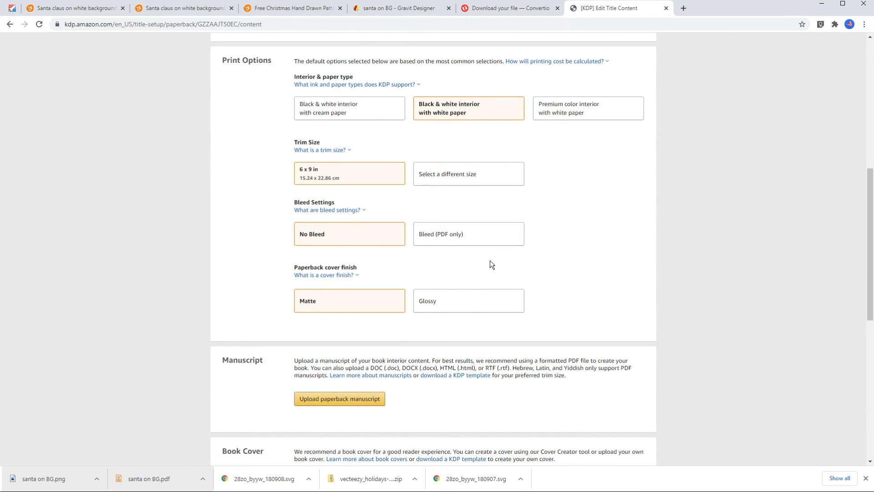
Select Bleed (PDF only) under the paperback's Bleed Settings.
left_click(462, 241)
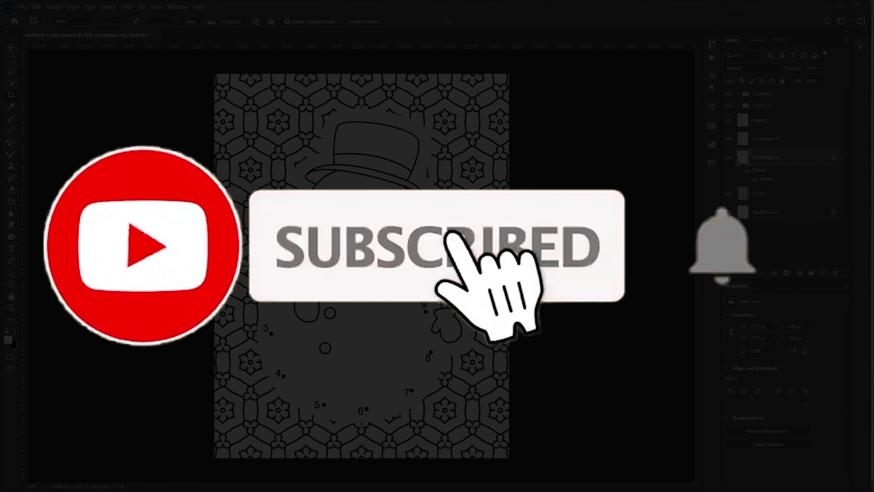
Open the New Document dialog from the File menu.
left_click(21, 6)
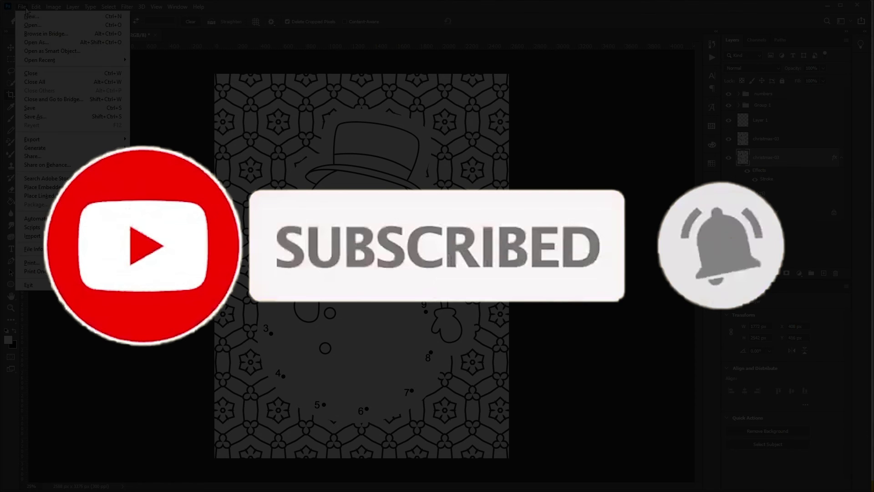
left_click(25, 16)
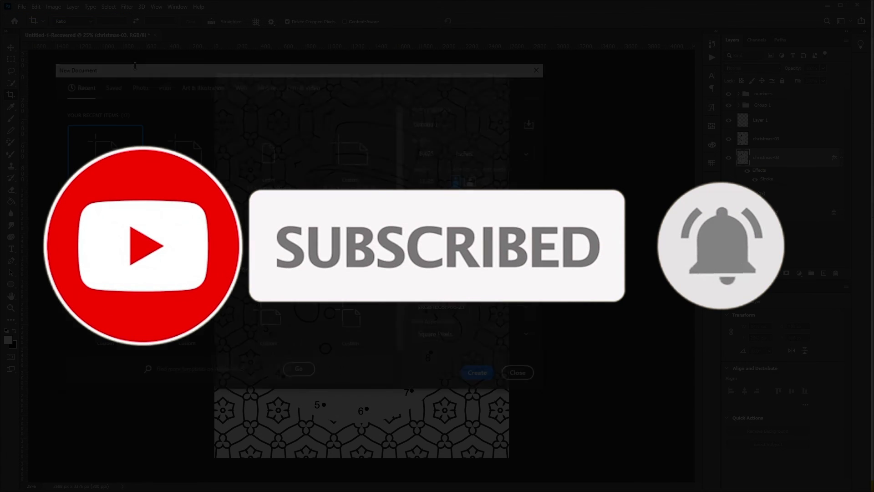